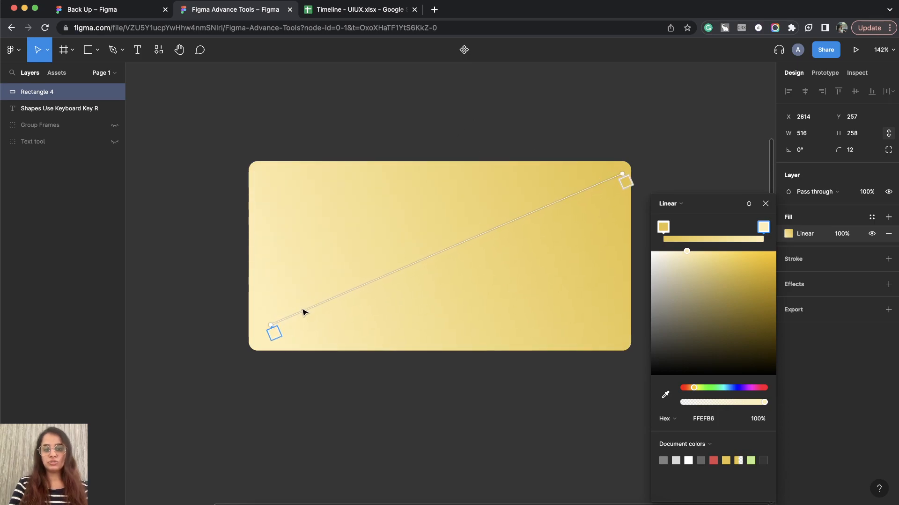
Run the rectangle's linear gradient horizontally across the middle and slide its light stop inward toward the centre.
left_click_drag(270, 325, 261, 261)
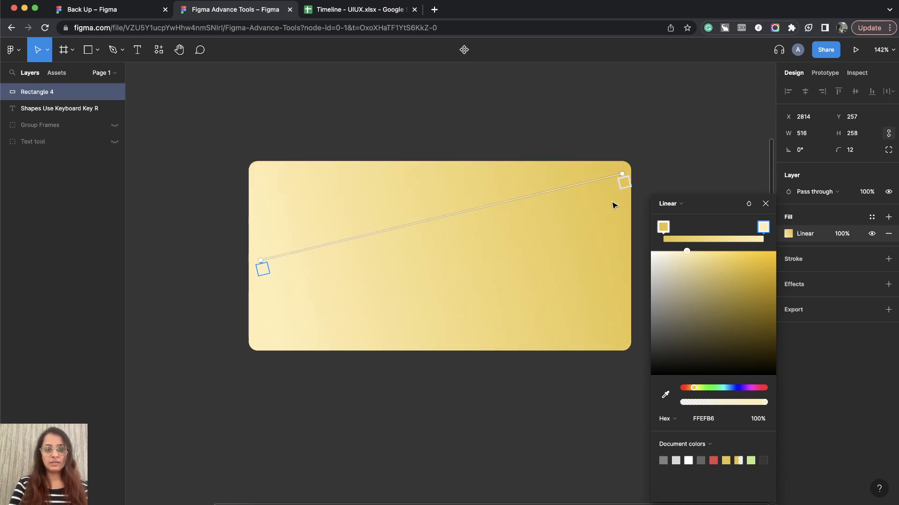
left_click_drag(623, 175, 626, 263)
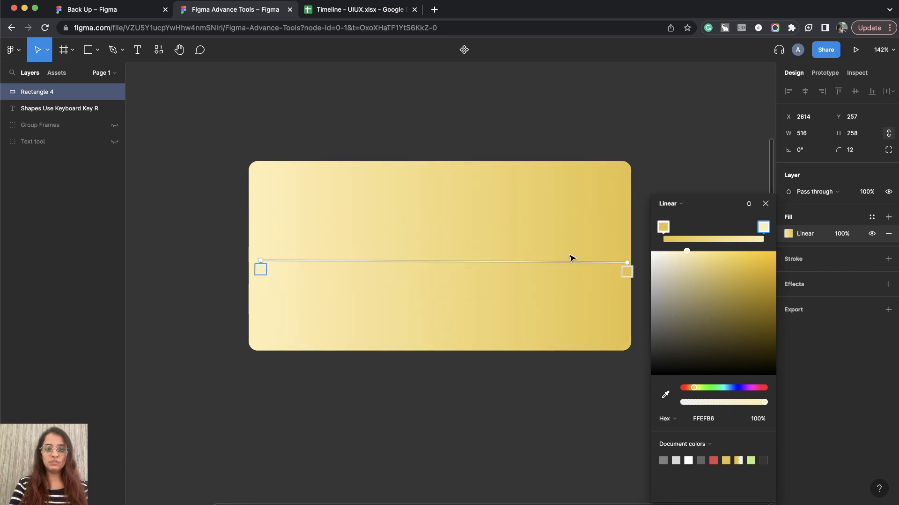
left_click_drag(261, 270, 410, 174)
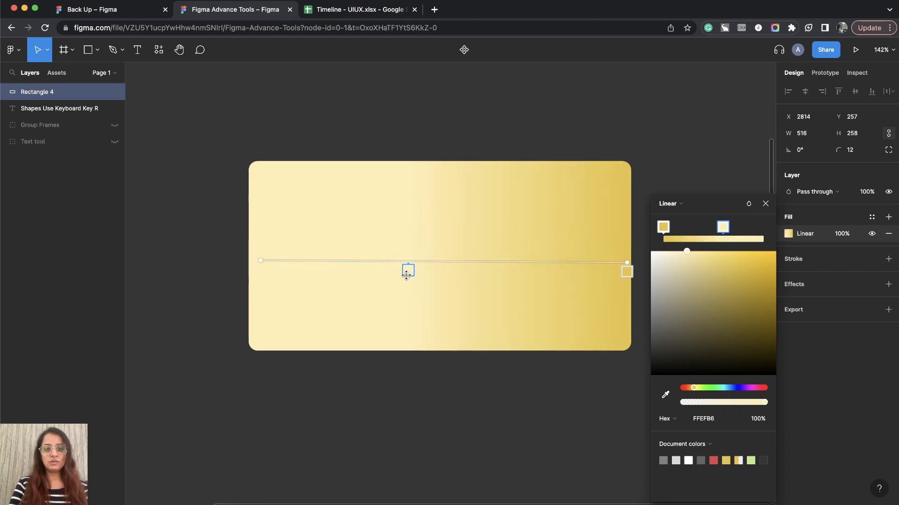
Turn the gradient to run from the rectangle's top centre to its bottom centre, with the gold stop at the lower end.
left_click_drag(405, 267, 416, 160)
left_click(607, 263)
left_click_drag(552, 312, 408, 345)
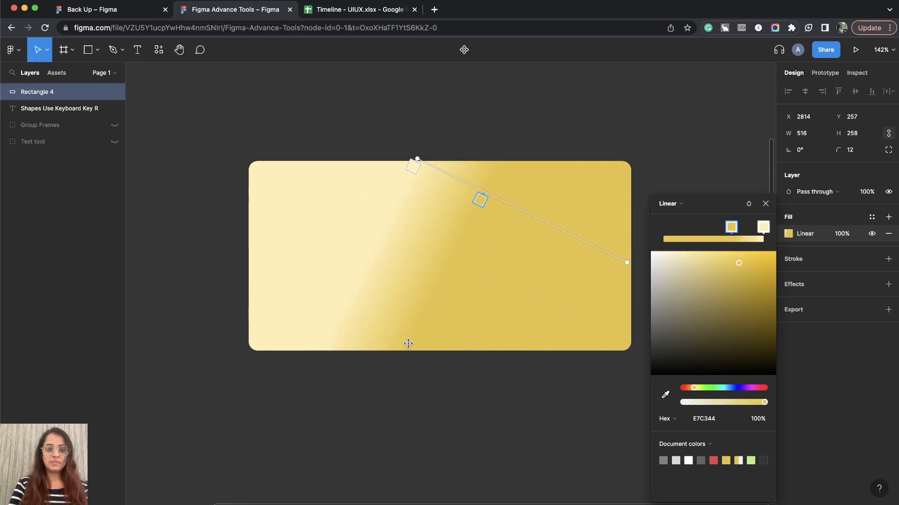
left_click_drag(477, 201, 640, 275)
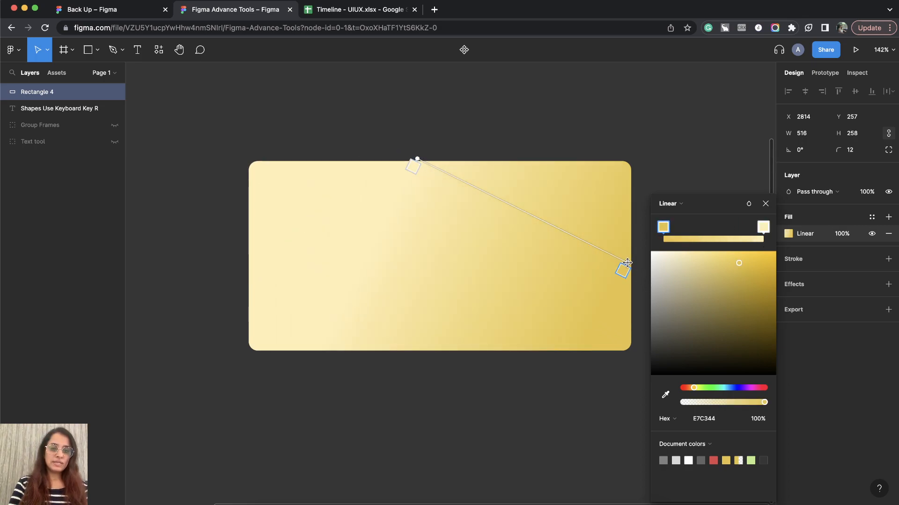
left_click_drag(628, 263, 442, 345)
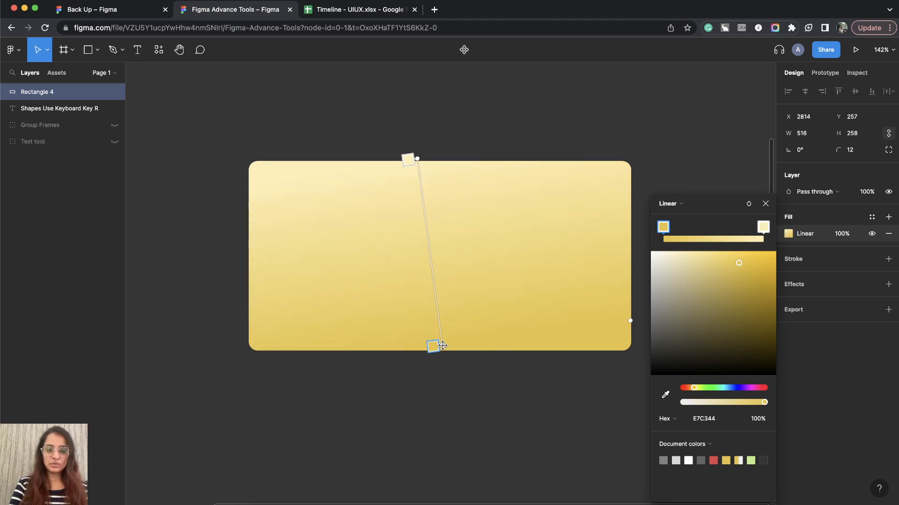
Run the gradient diagonally, from light at the rectangle's bottom-left corner to gold at its top-right corner.
left_click_drag(414, 160, 255, 344)
left_click_drag(441, 345, 626, 168)
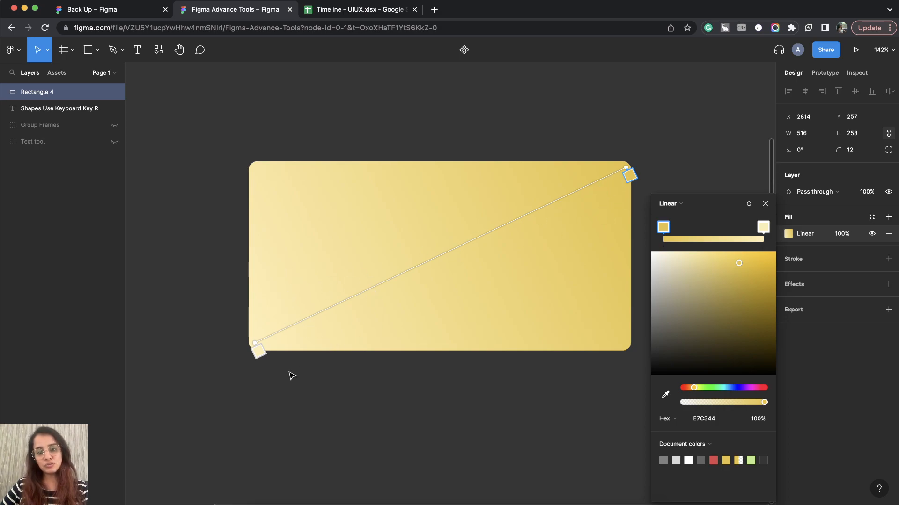
mouse_move(260, 354)
left_mouse_down()
mouse_move(499, 243)
mouse_move(560, 207)
mouse_move(486, 241)
mouse_move(596, 187)
mouse_move(329, 316)
mouse_move(556, 232)
mouse_move(262, 350)
left_mouse_up()
mouse_move(629, 176)
left_mouse_down()
mouse_move(461, 257)
mouse_move(638, 185)
left_mouse_up()
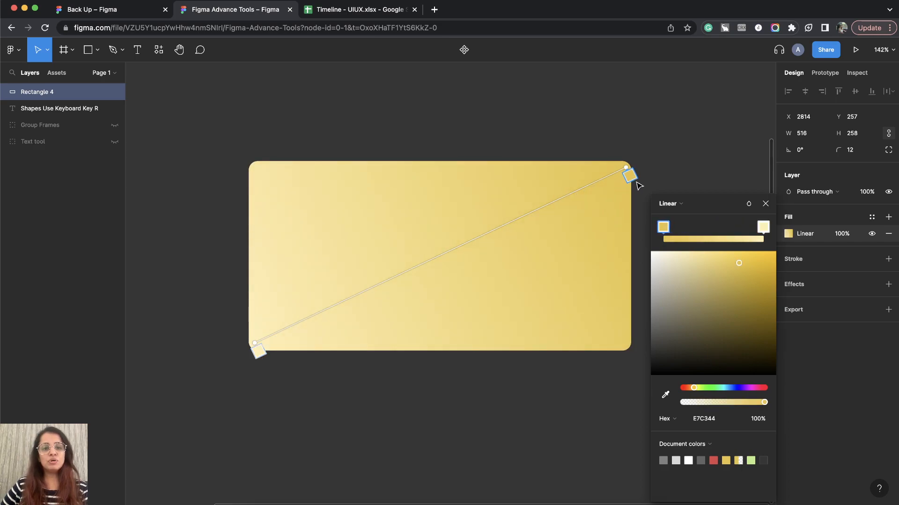
Add a colour stop near the middle of the gradient and make it orange FFB571.
left_click(709, 232)
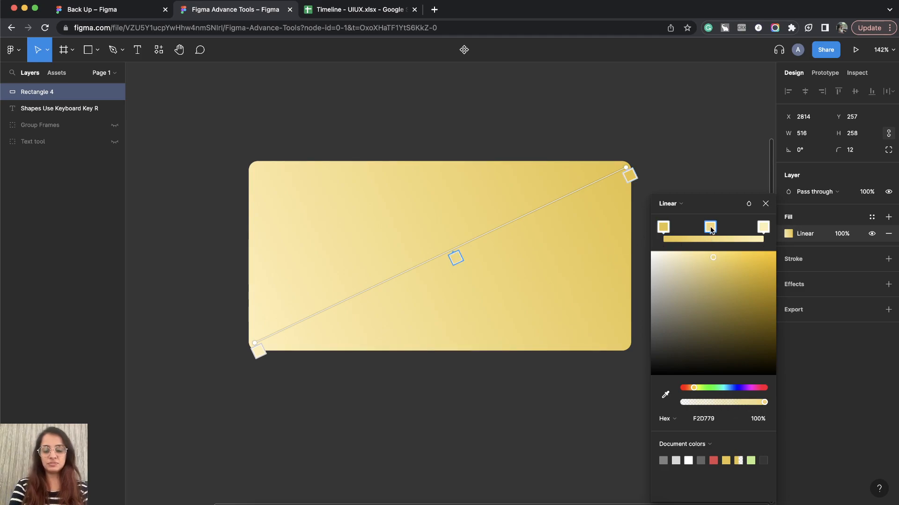
key("BackSpace")
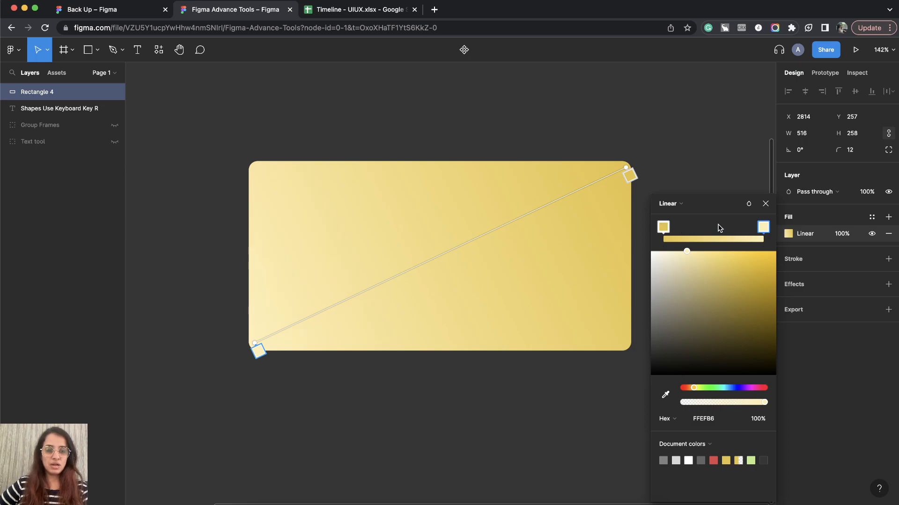
left_click(712, 237)
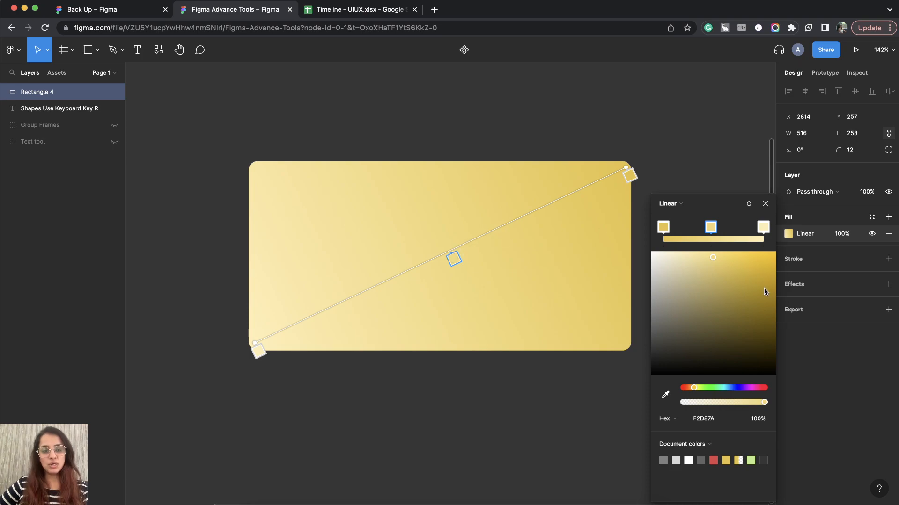
left_click_drag(692, 390, 690, 391)
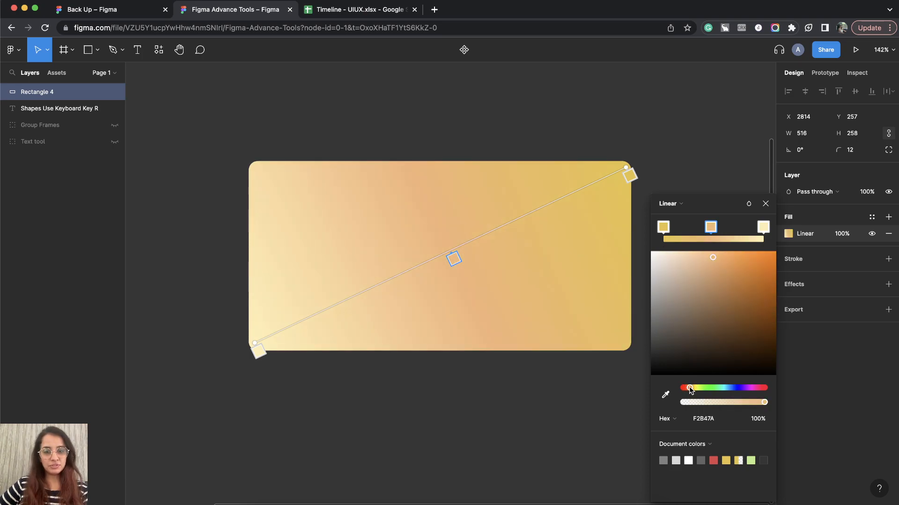
left_click_drag(713, 259, 721, 252)
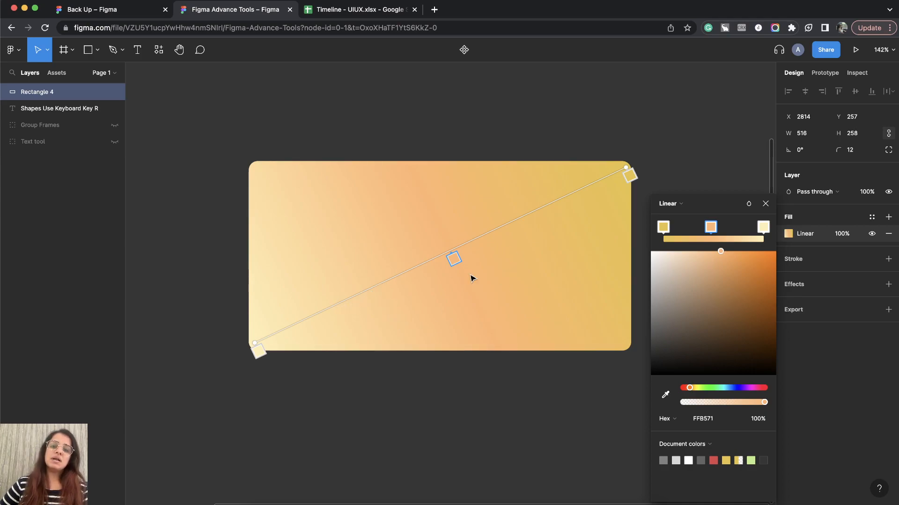
Add another stop between the orange and light stops, try green and orange hues, and set it to yellow F1EB51.
left_click(360, 305)
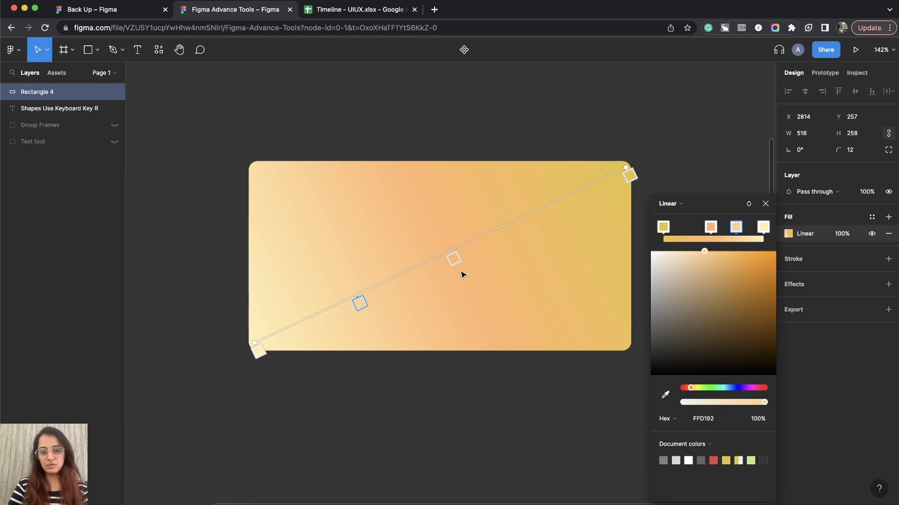
left_click(704, 388)
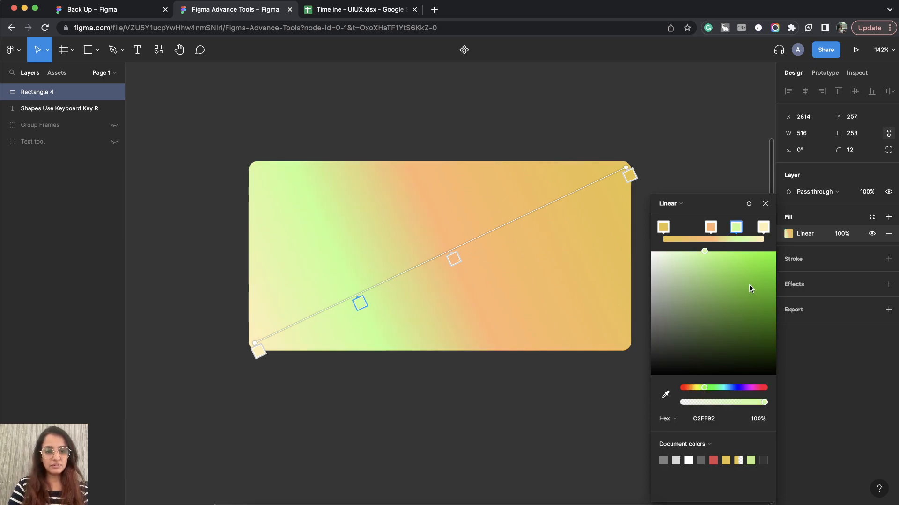
left_click(689, 388)
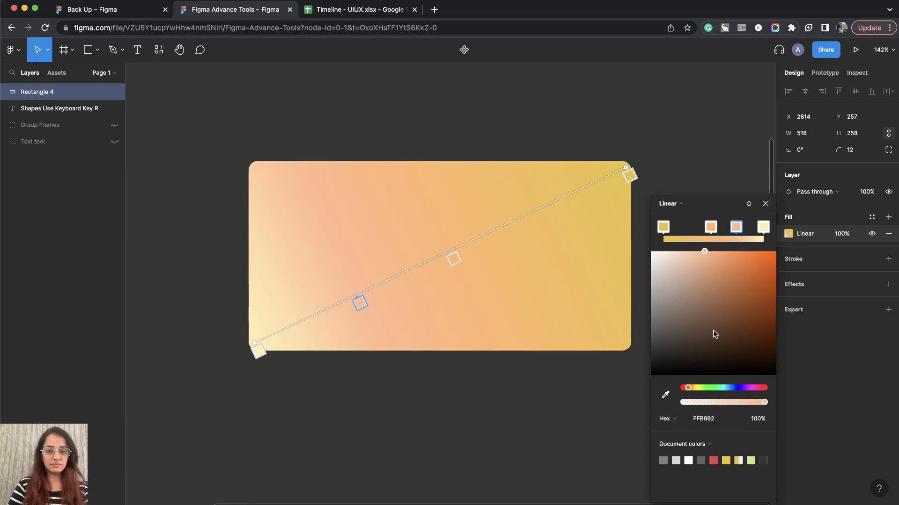
left_click(697, 388)
left_click_drag(715, 284, 734, 258)
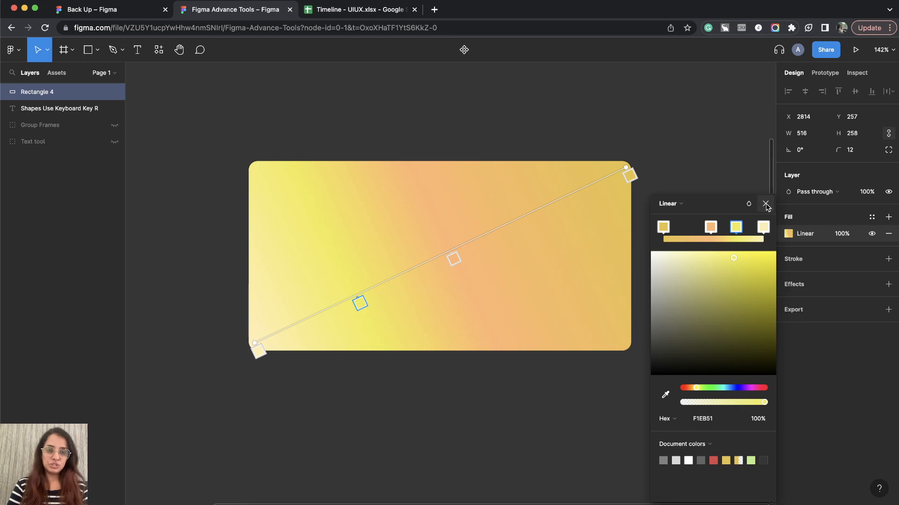
Delete the added orange and yellow stops from the gradient and close the fill settings.
left_click(711, 227)
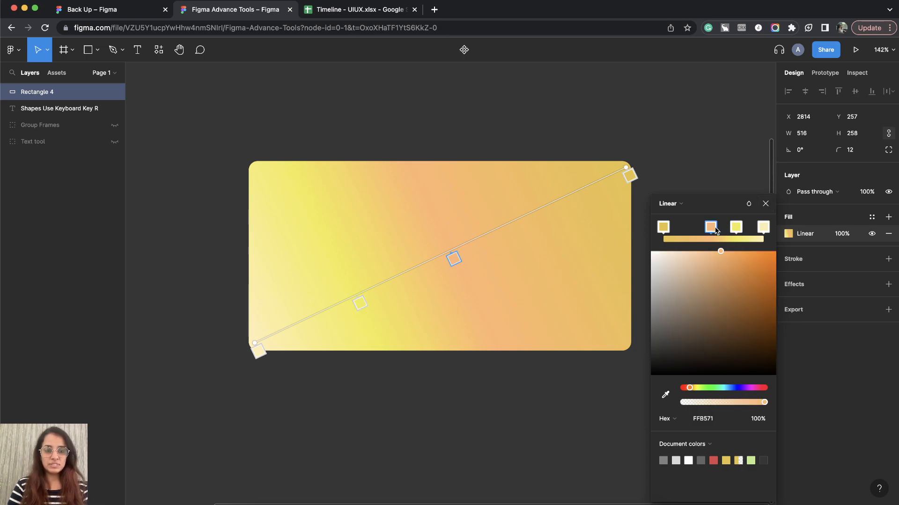
key("Delete")
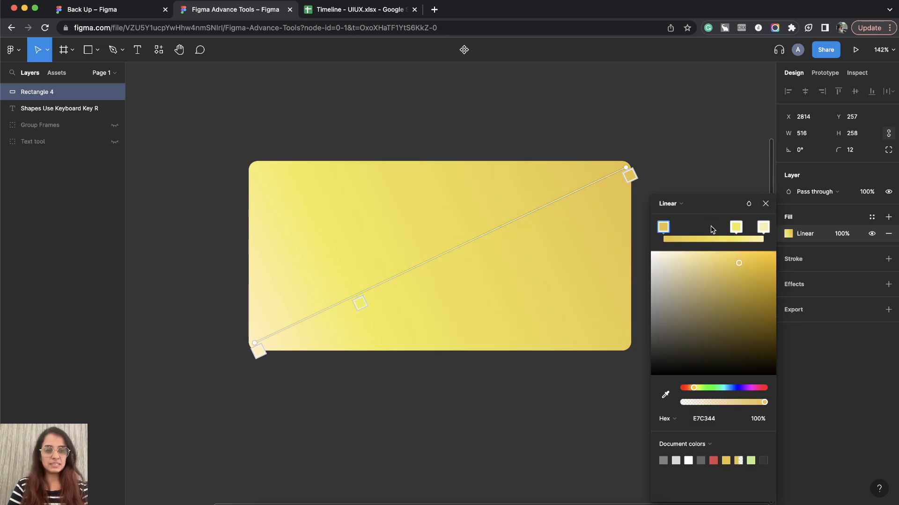
left_click(736, 228)
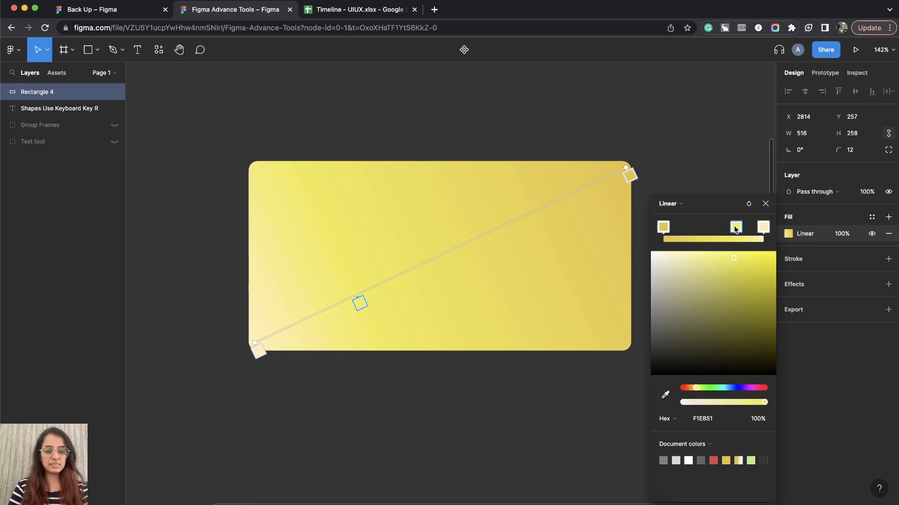
key("Delete")
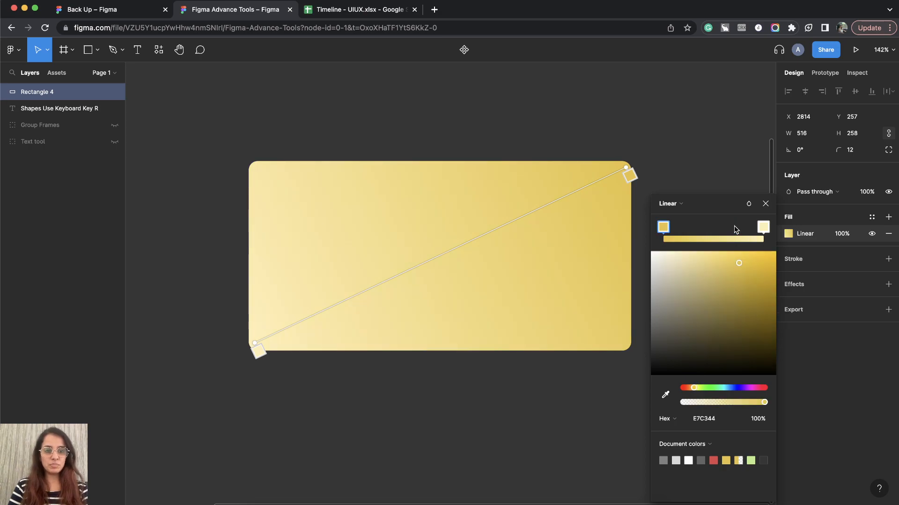
left_click(766, 205)
left_click(693, 260)
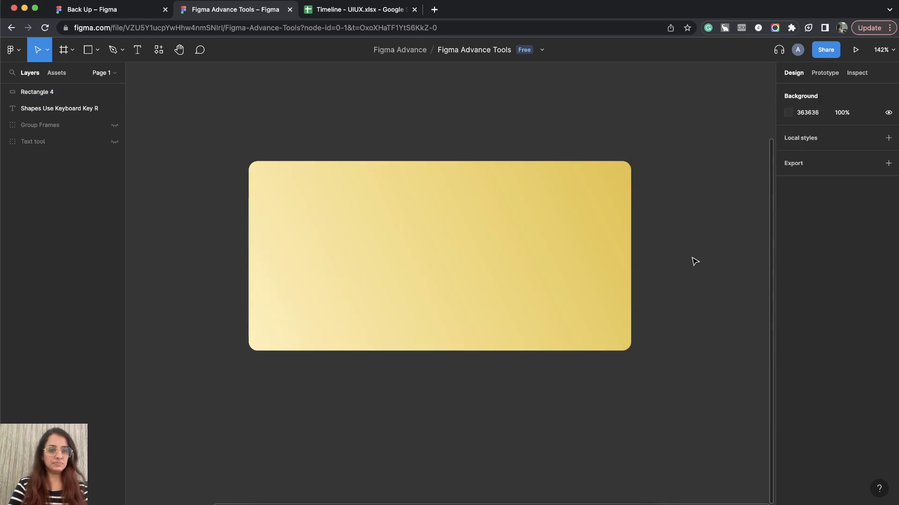
Move the gold gradient rectangle directly beneath the Shapes heading text.
left_click(575, 239)
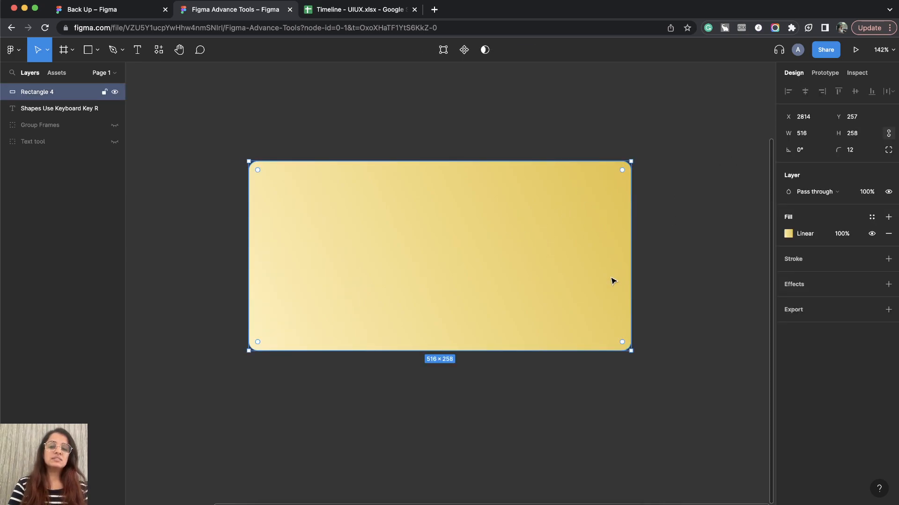
left_click(674, 269)
scroll(673, 269, "down", 5)
left_click_drag(610, 265, 510, 216)
scroll(511, 218, "right", 2)
scroll(511, 219, "right", 2)
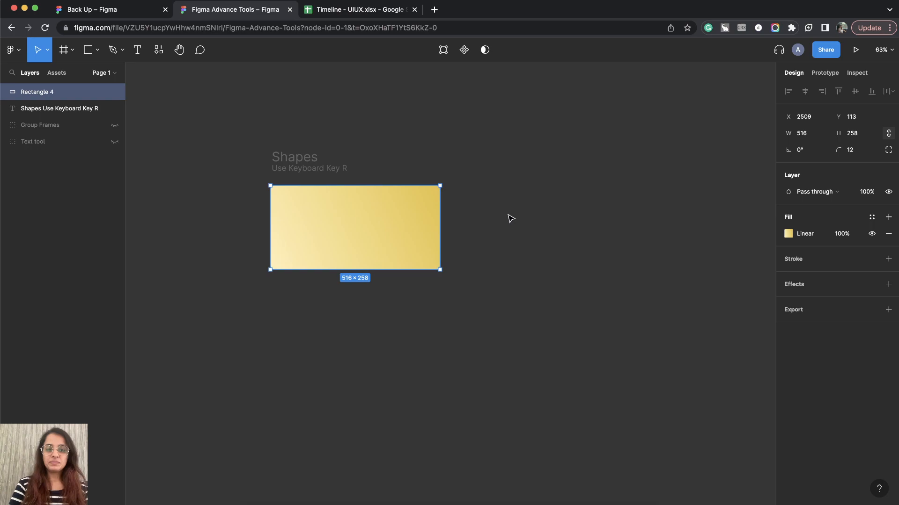
Draw a square about 411 × 411 with the Rectangle tool in the empty area to the right of the gradient rectangle.
scroll(510, 214, "up", 3)
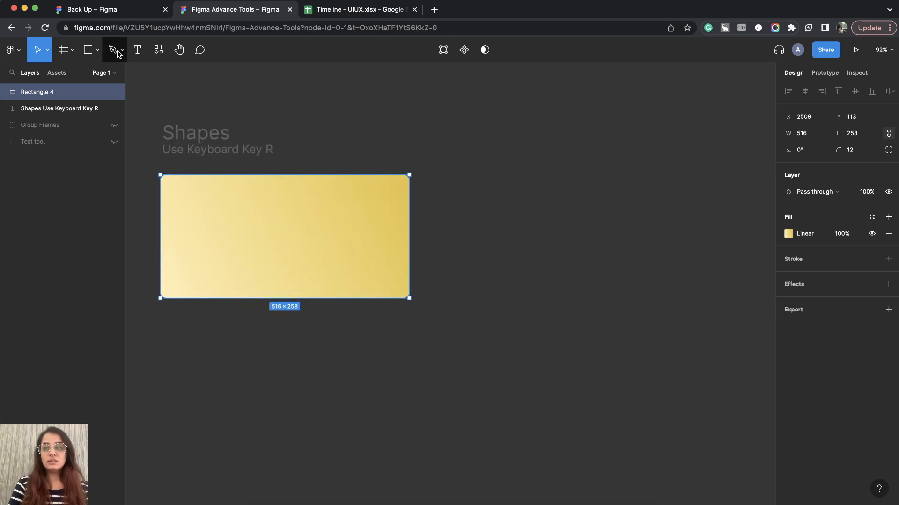
left_click(97, 51)
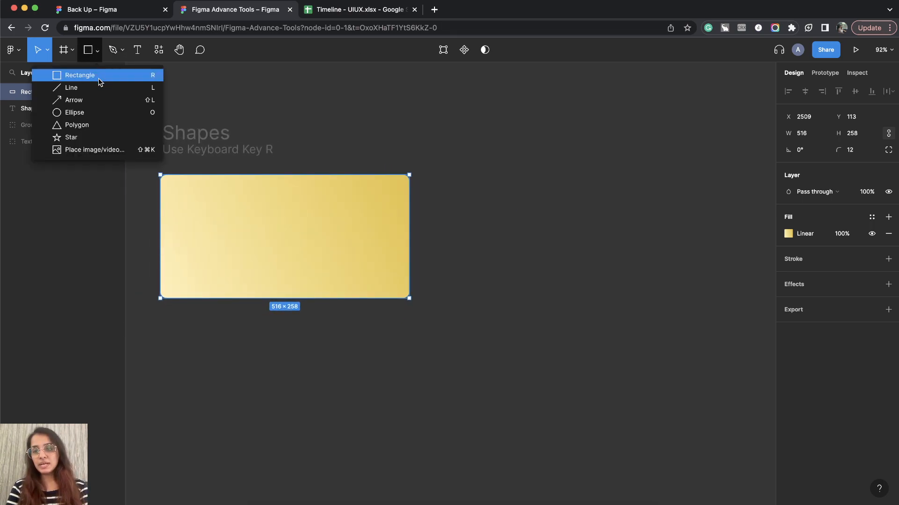
left_click(80, 78)
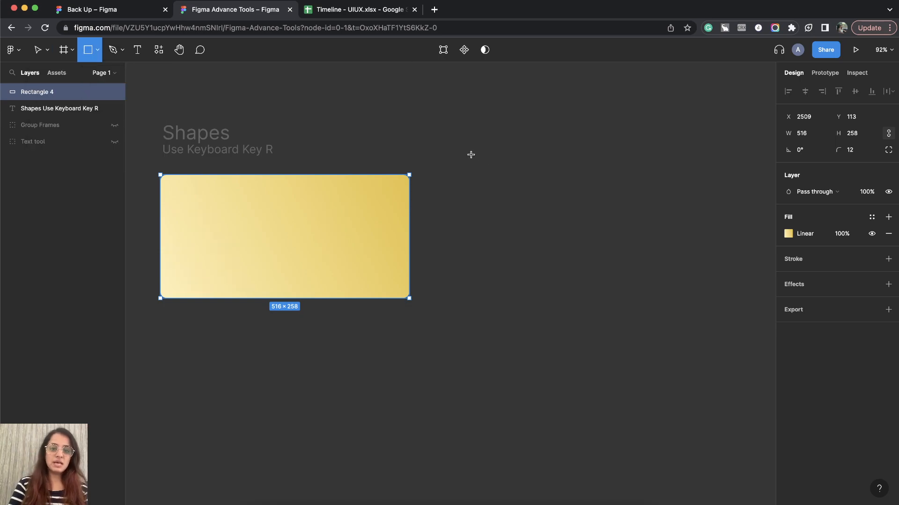
scroll(471, 154, "right", 5)
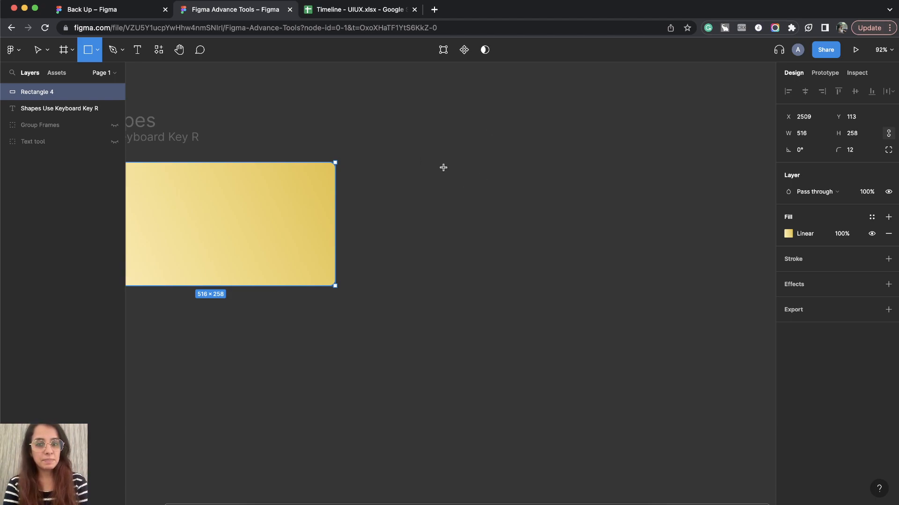
mouse_move(410, 126)
left_mouse_down()
mouse_move(599, 310)
mouse_move(577, 325)
mouse_move(435, 240)
mouse_move(547, 323)
left_mouse_up()
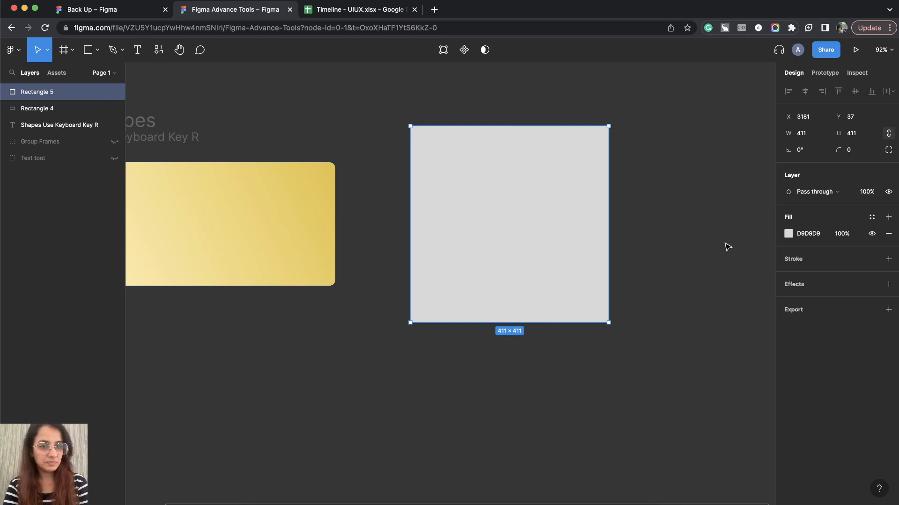
Resize the new square to 400 × 400.
left_click(805, 134)
type("400")
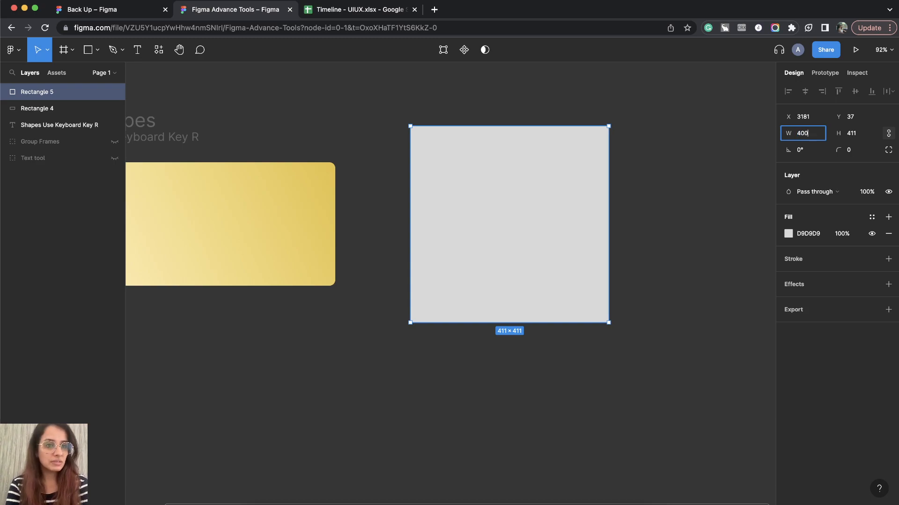
key("Return")
Move the grey square so it overlaps the lower-right part of the gradient rectangle.
left_click_drag(489, 264, 337, 275)
scroll(337, 275, "left", 5)
left_click_drag(516, 268, 453, 325)
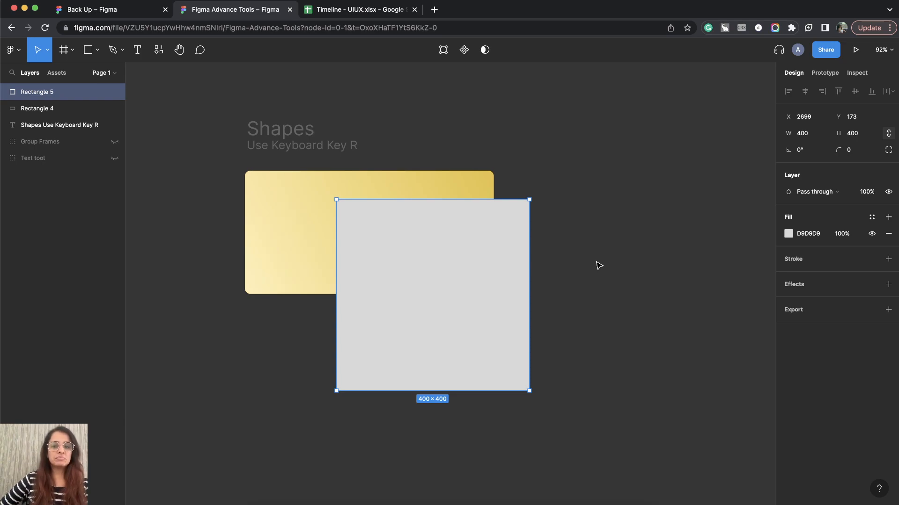
Rename the Rectangle 4 layer as "Rectangle with Yellow Gradient".
left_click(63, 111)
left_click(62, 93)
double_click(50, 111)
key("Right")
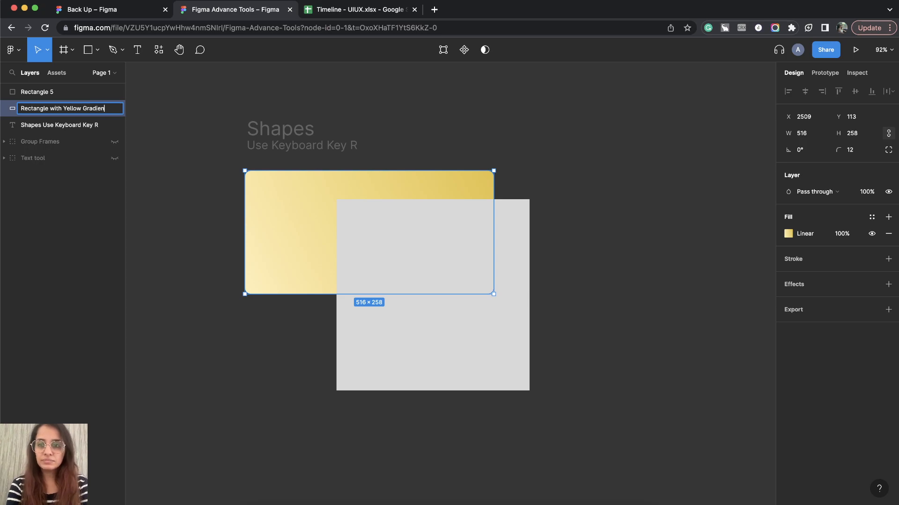
type("t")
key("Return")
Rename the Rectangle 5 layer as "Square".
double_click(41, 93)
type("Square")
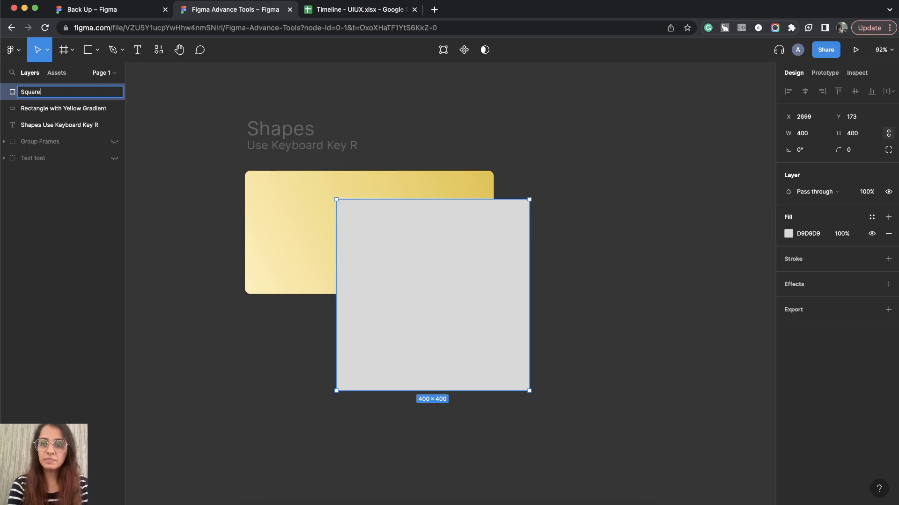
key("Return")
left_click(598, 231)
Change the square's solid fill colour to blue 225C7D.
left_click(501, 213)
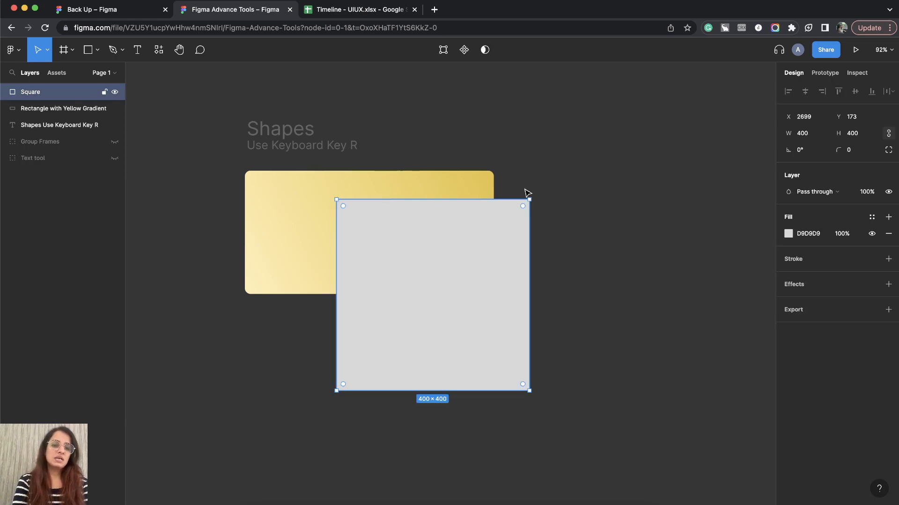
left_click(791, 234)
left_click_drag(709, 285, 733, 281)
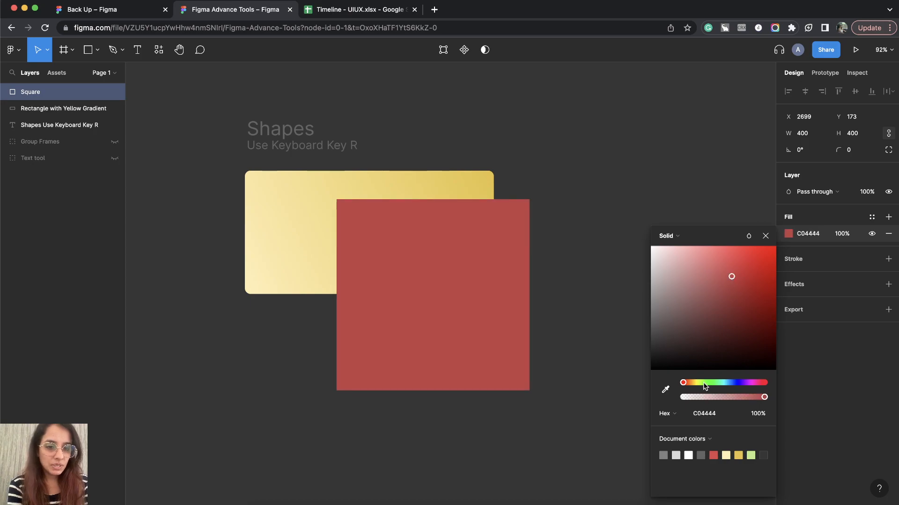
left_click_drag(686, 385, 729, 384)
left_click_drag(737, 287, 741, 310)
left_click(766, 236)
Set the blue square's corner radius to 20.
left_click(852, 152)
type("20")
key("Return")
left_click(581, 262)
left_click(487, 291)
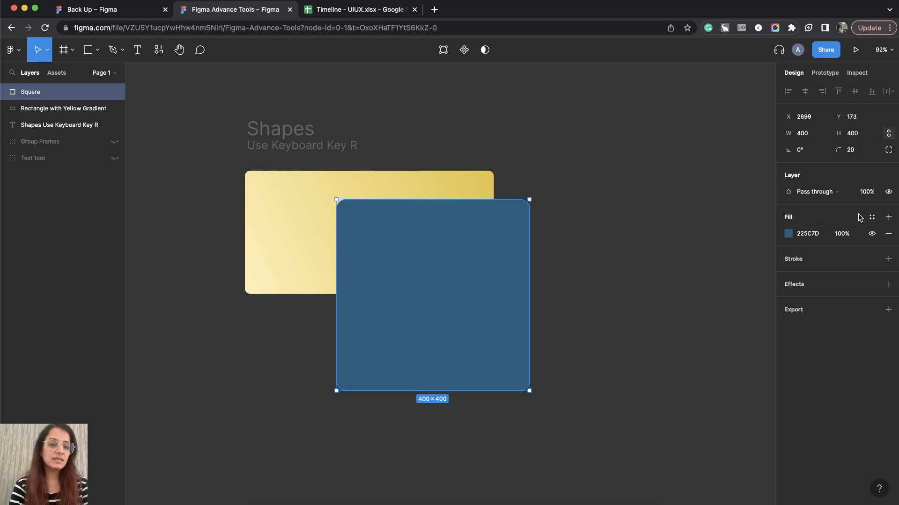
Lower the opacity of the square's blue fill to 42%.
left_click(788, 235)
left_click_drag(766, 401, 719, 401)
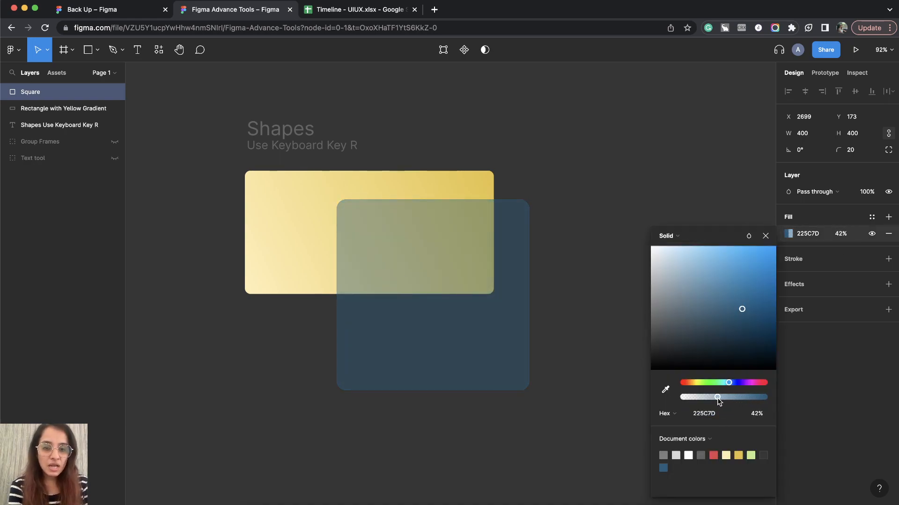
left_click(765, 236)
left_click(616, 263)
left_click(448, 275)
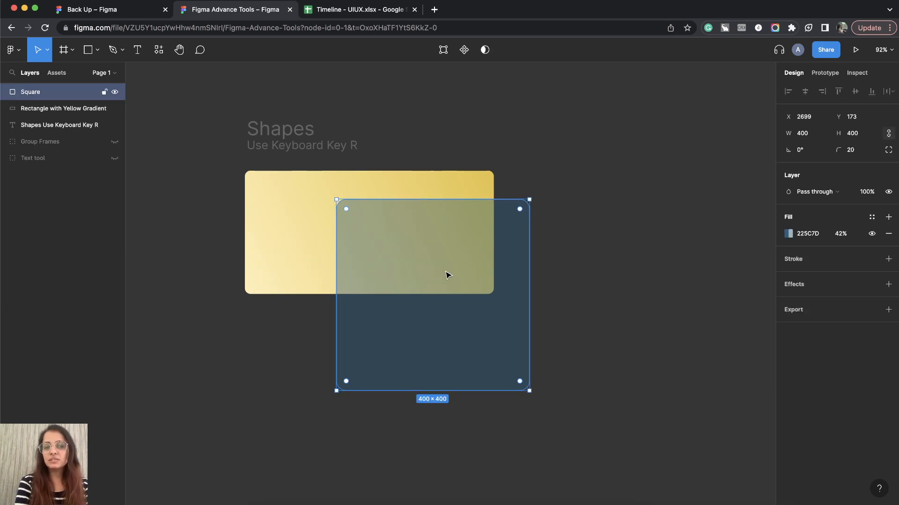
Set the opacity of the square's blue fill to 20%.
left_click(788, 234)
left_click(764, 237)
left_click(847, 236)
type("20")
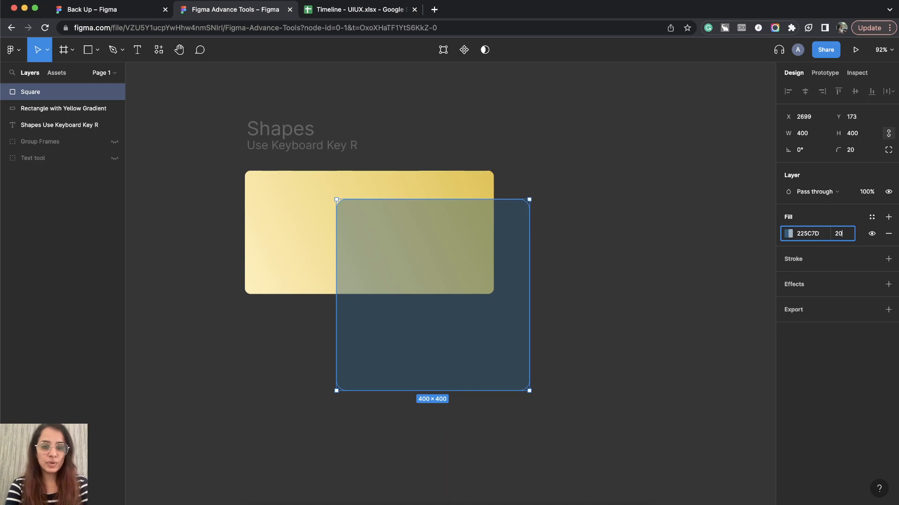
key("Return")
left_click(608, 344)
Move the square left and slightly up so its upper part lies within the gradient rectangle's width.
left_click_drag(466, 332, 403, 318)
left_click(572, 325)
left_click(403, 259)
Set the opacity of the square's blue fill to 50%.
left_click(845, 235)
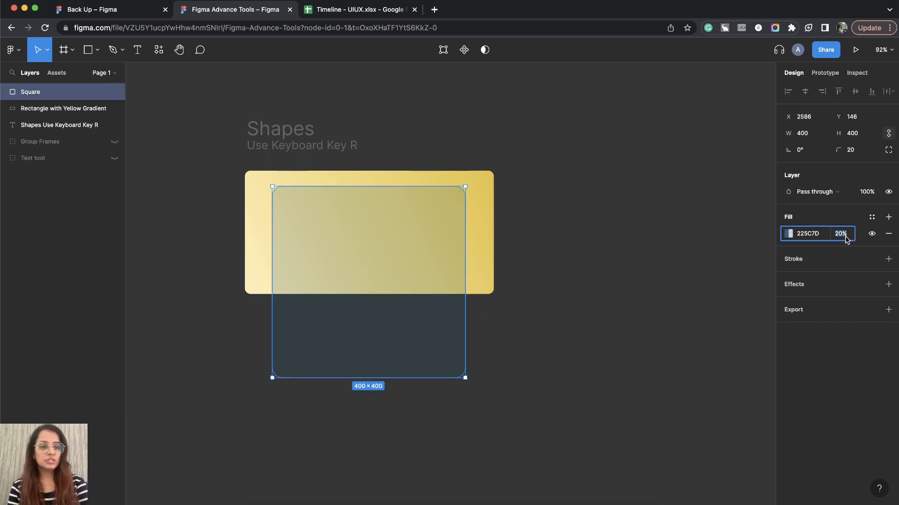
type("50")
key("Return")
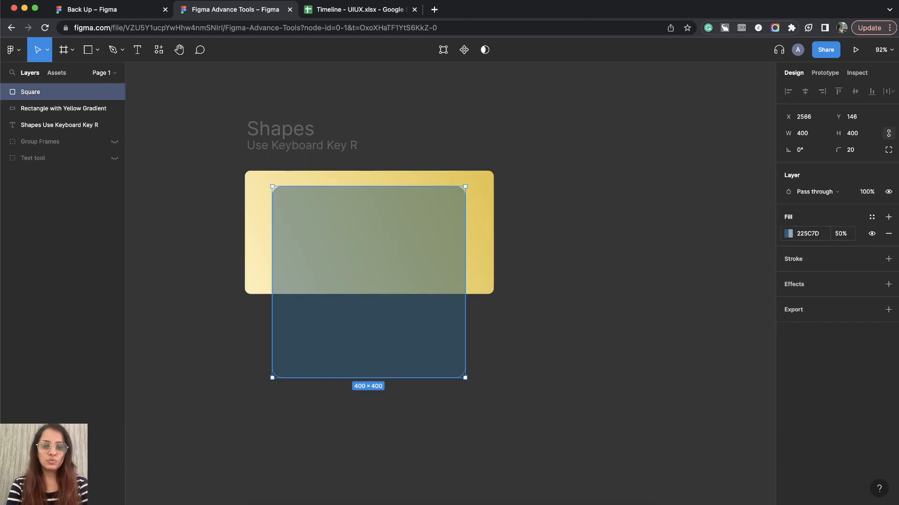
left_click(634, 374)
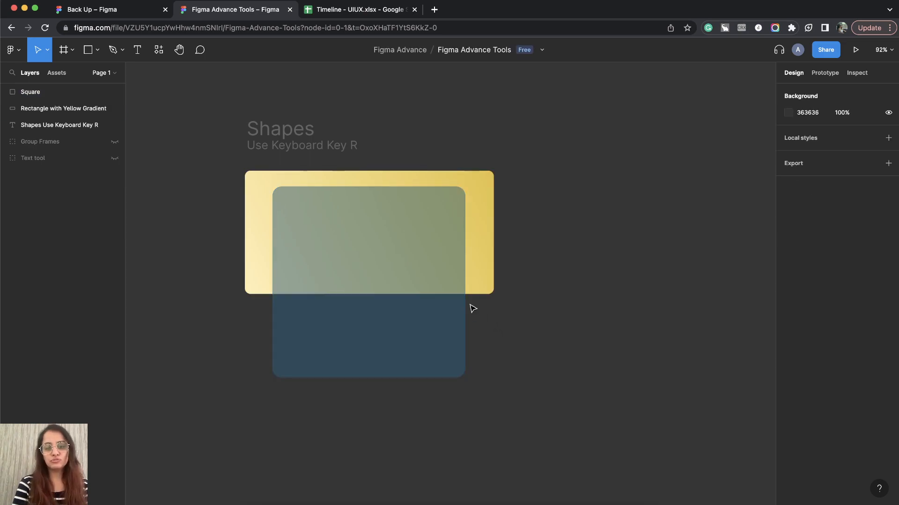
Move the semi-transparent square onto the empty canvas to the right of the gradient rectangle.
scroll(472, 307, "right", 3)
scroll(471, 307, "down", 1)
left_click(404, 247)
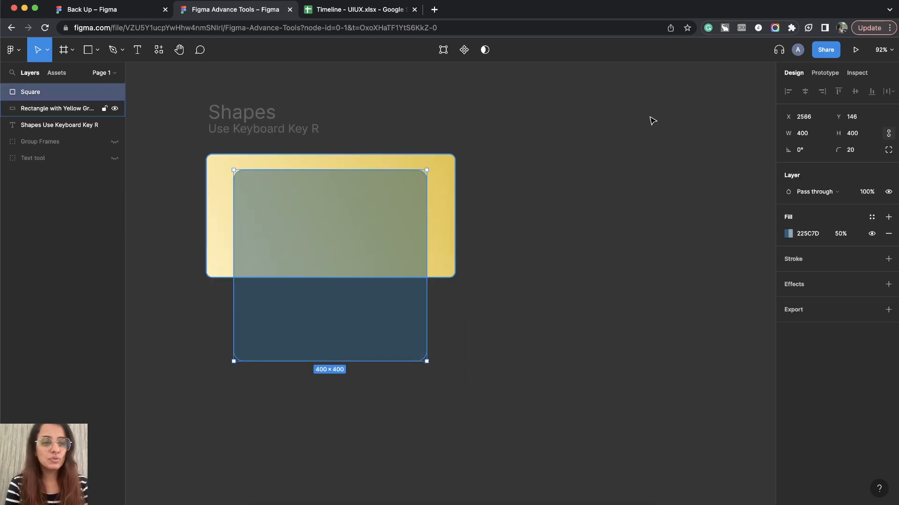
left_click(788, 234)
left_click(789, 235)
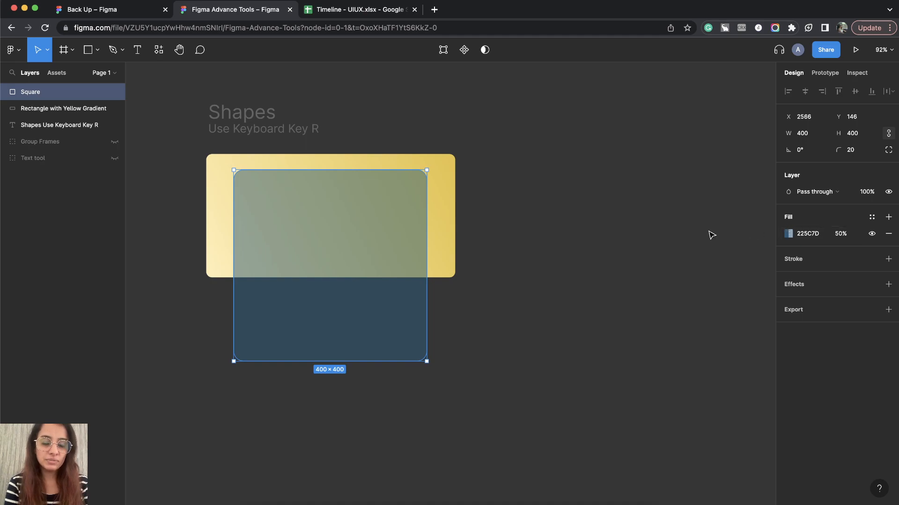
left_click_drag(335, 269, 623, 260)
scroll(624, 261, "right", 5)
scroll(623, 261, "down", 1)
Set the opacity of the square's blue fill to 100%.
left_click(844, 236)
type("100")
key("Return")
Add a stroke to the square and colour it white, FFFFFF, at 100% opacity.
scroll(586, 201, "up", 5)
scroll(589, 208, "down", 2)
scroll(590, 209, "down", 1)
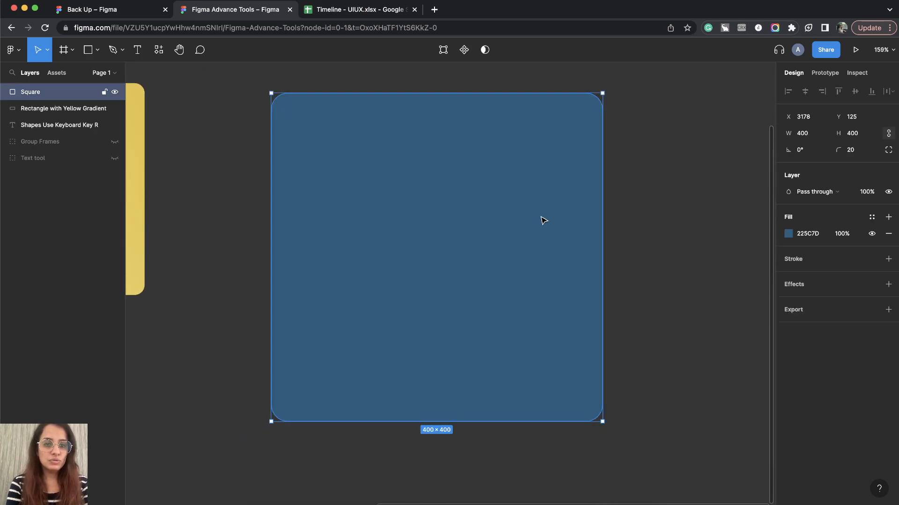
left_click(889, 261)
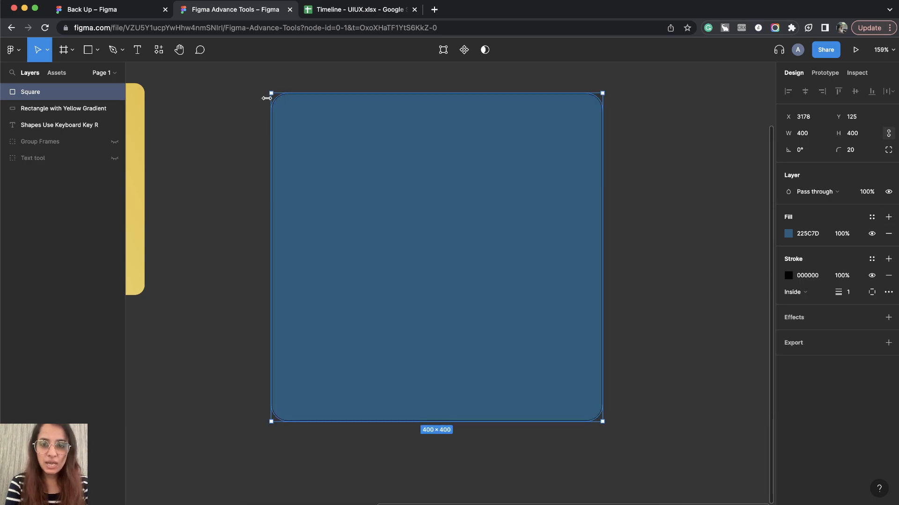
left_click(788, 275)
left_click_drag(690, 268, 641, 247)
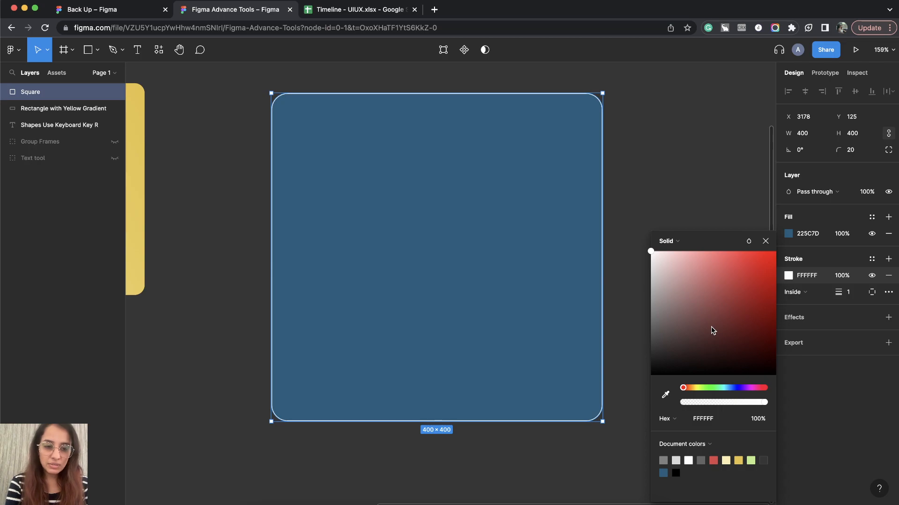
mouse_move(762, 403)
left_mouse_down()
mouse_move(684, 406)
mouse_move(772, 405)
mouse_move(682, 404)
mouse_move(781, 400)
left_mouse_up()
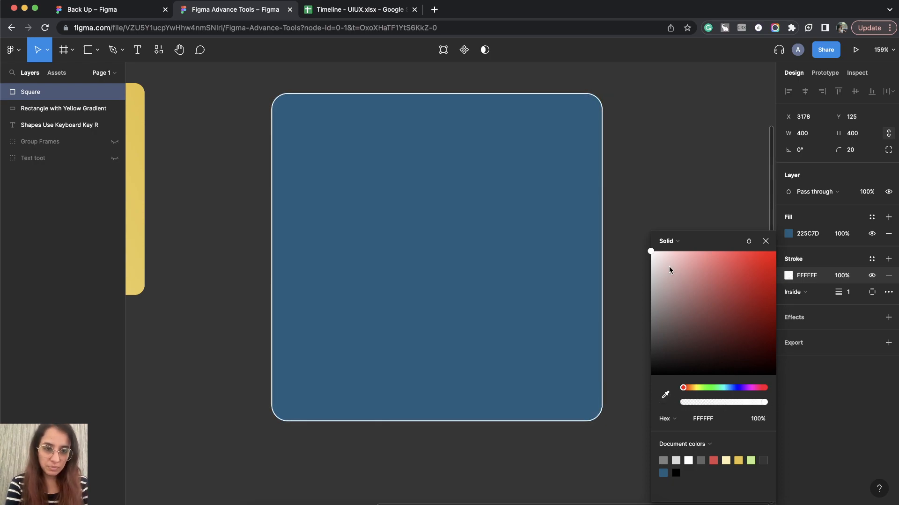
left_click(766, 241)
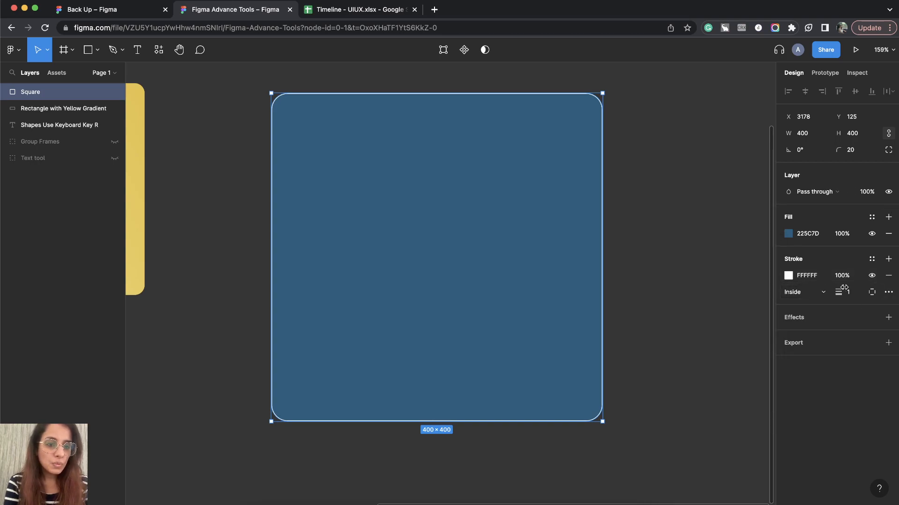
Increase the weight of the square's white stroke to 24.
left_click(809, 298)
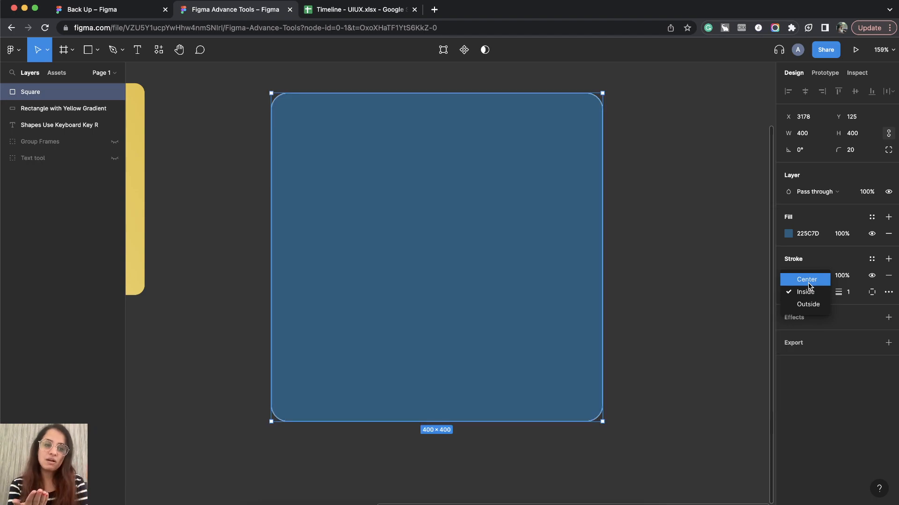
left_click(852, 295)
left_click(849, 294)
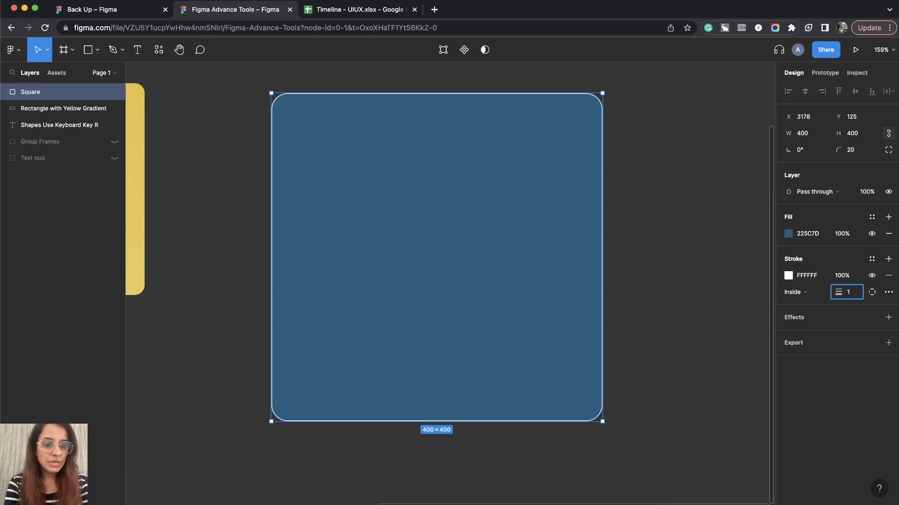
mouse_move(838, 293)
left_mouse_down()
mouse_move(879, 292)
mouse_move(835, 292)
mouse_move(877, 292)
mouse_move(862, 290)
left_mouse_up()
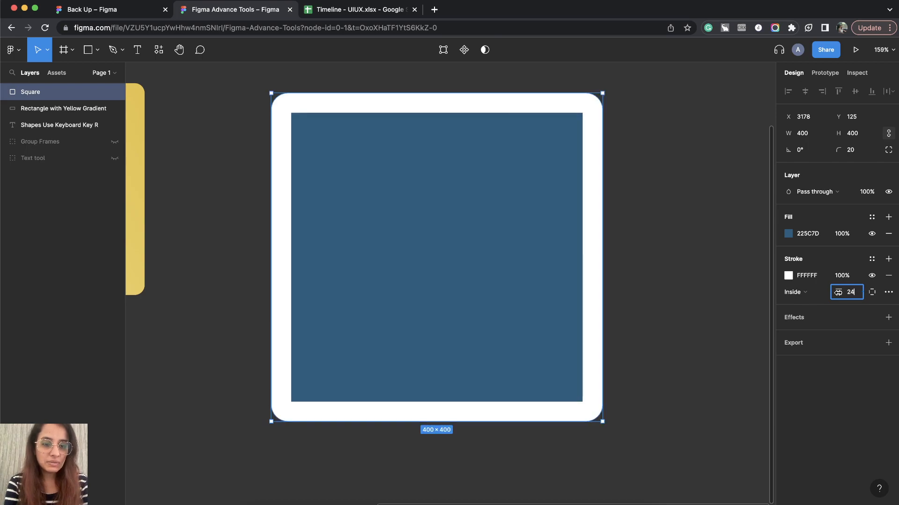
Change the stroke's alignment on the square to Outside.
left_click(802, 294)
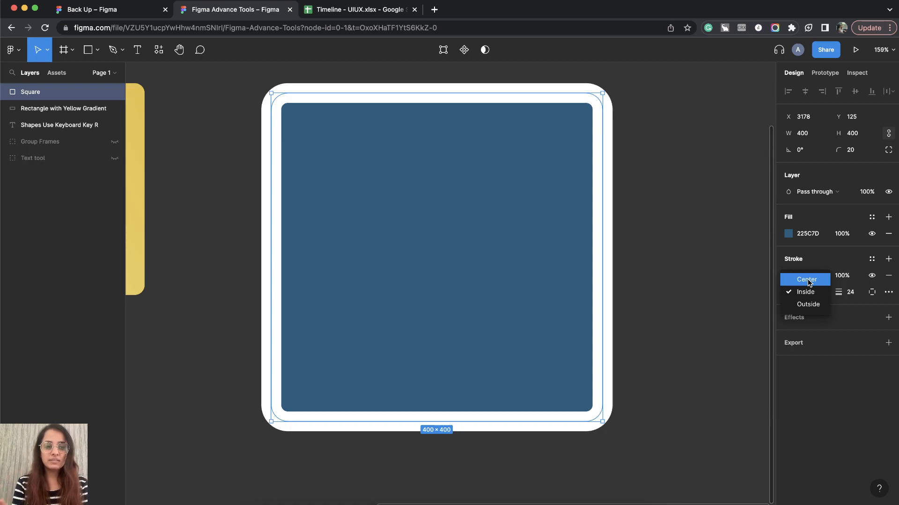
left_click(807, 305)
left_click(661, 207)
left_click(561, 204)
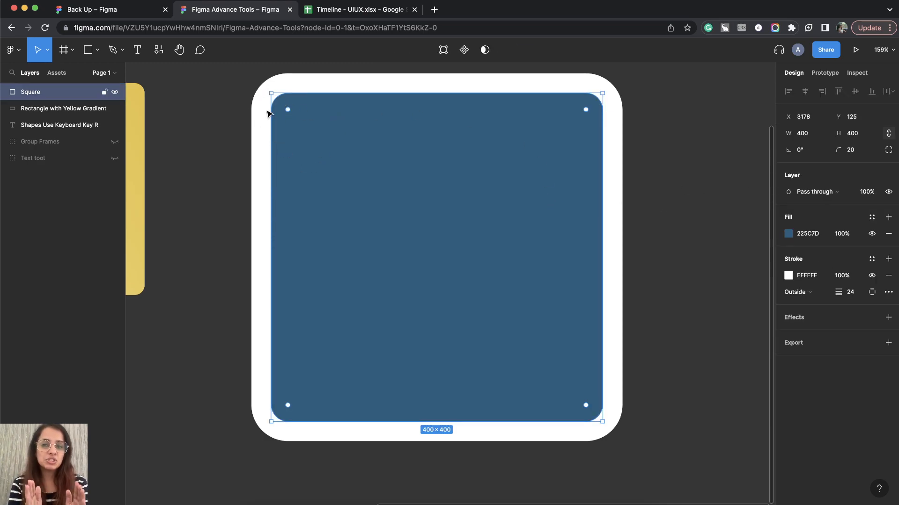
Set the weight of the square's outside stroke to 5.
scroll(267, 112, "up", 10)
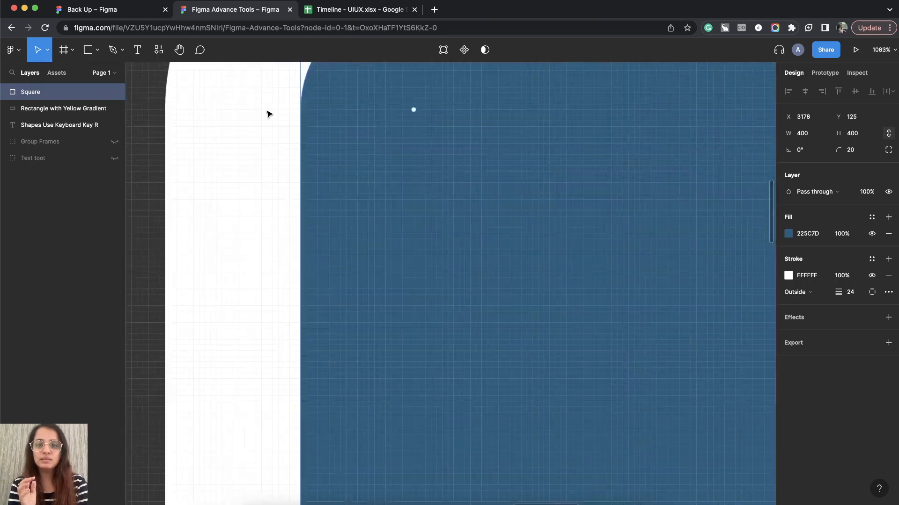
scroll(269, 203, "down", 10)
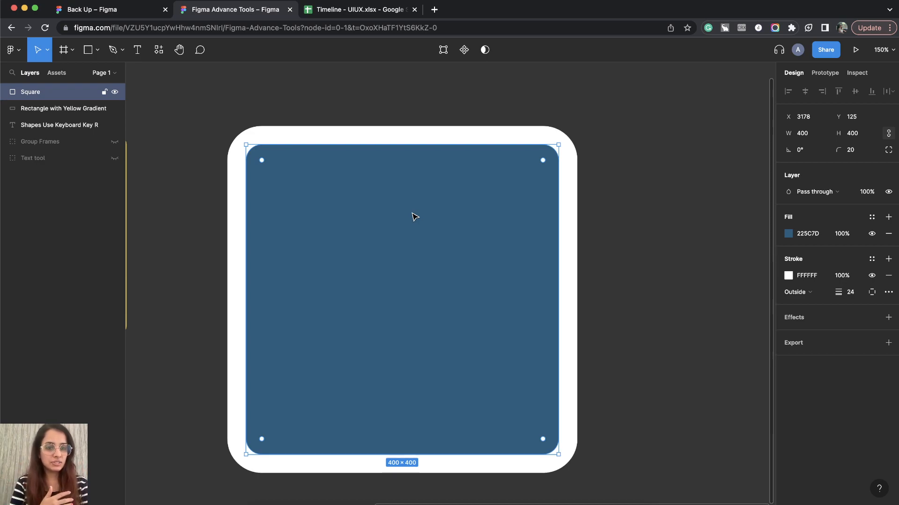
scroll(554, 237, "down", 1)
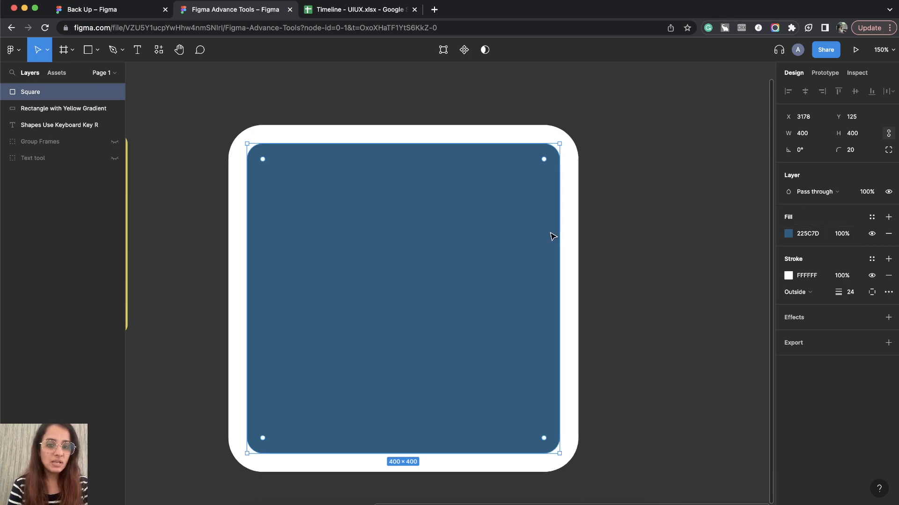
scroll(554, 236, "down", 2)
scroll(554, 237, "left", 2)
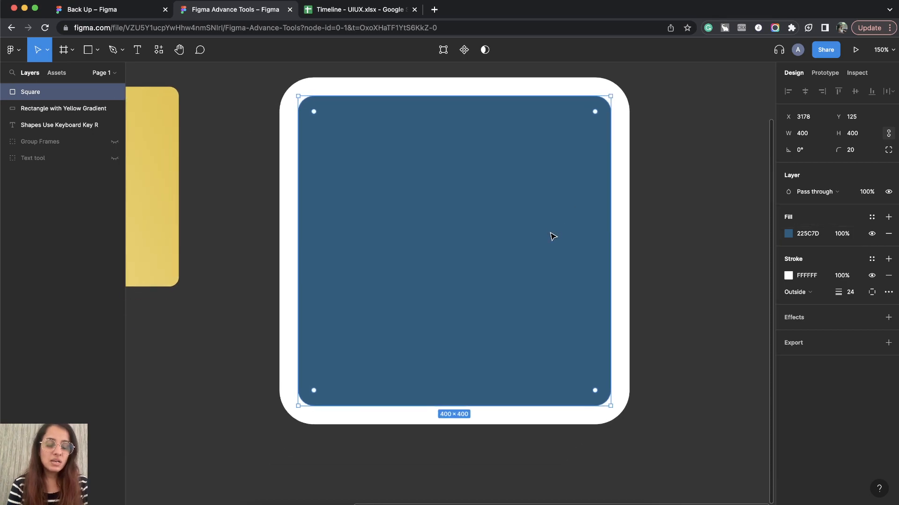
left_click(851, 293)
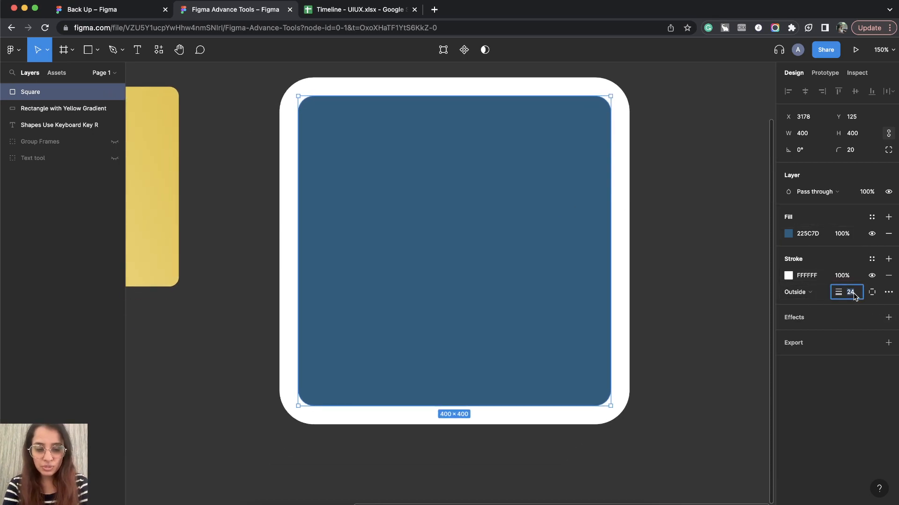
type("5")
key("Return")
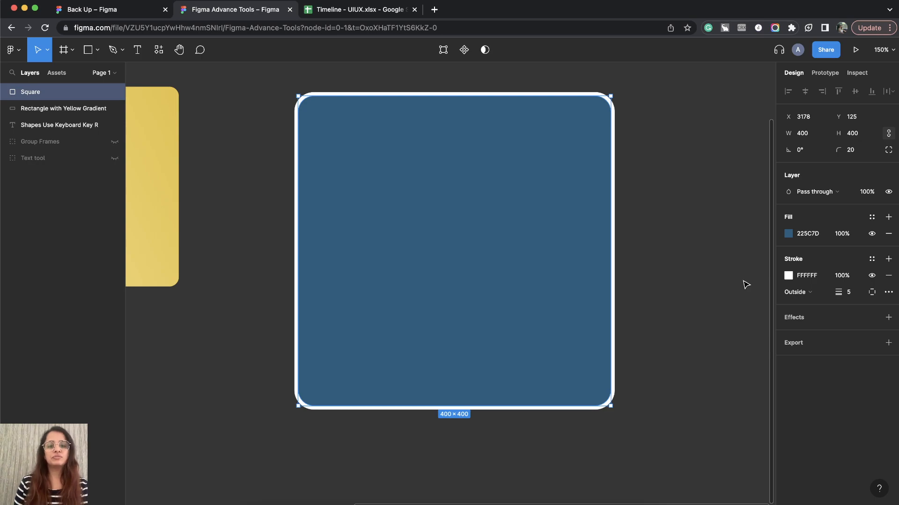
Try the stroke on only the square's top side and only its bottom side, and settle on the left side.
left_click(872, 293)
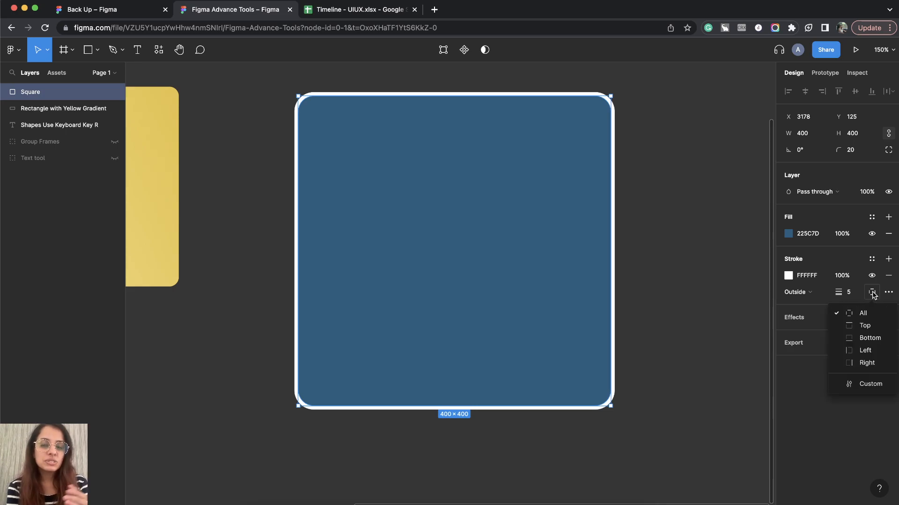
left_click(866, 327)
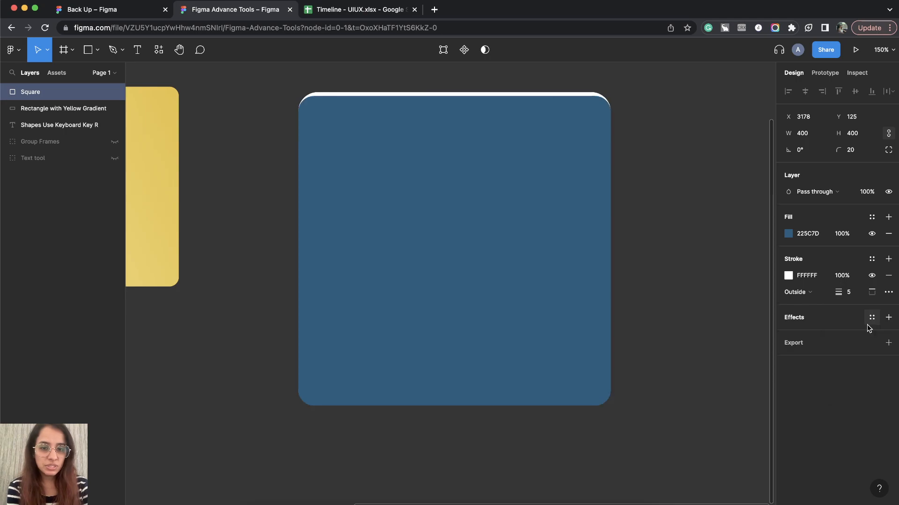
left_click(872, 293)
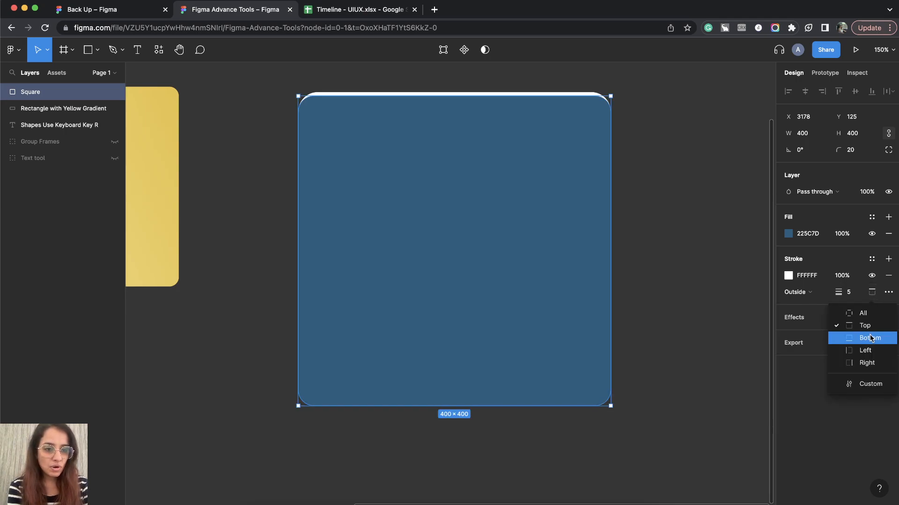
left_click(870, 339)
left_click(872, 292)
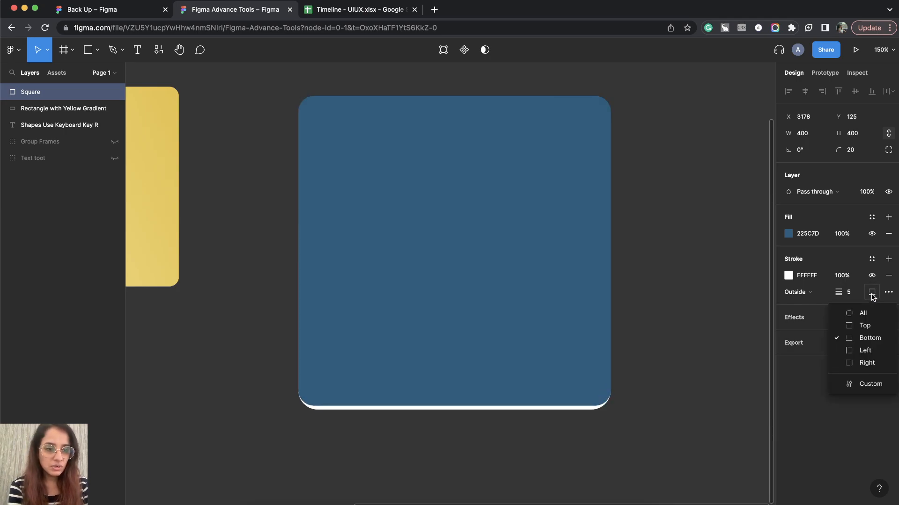
left_click(869, 351)
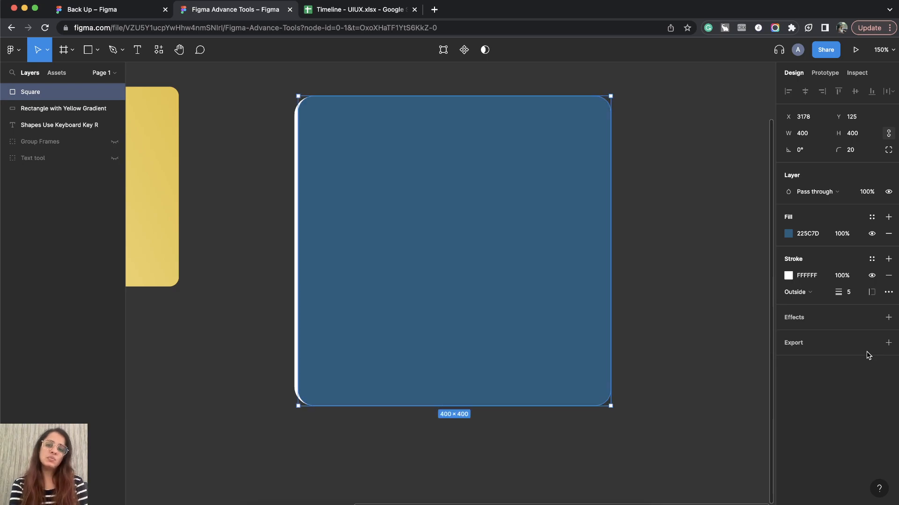
Switch the square's stroke to custom per-side weights and set the bottom side's weight to 5.
left_click(871, 293)
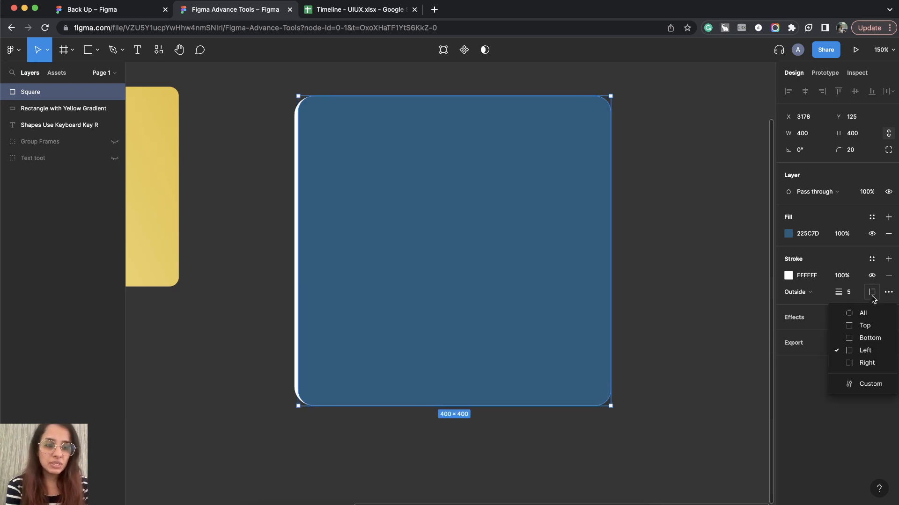
left_click(863, 388)
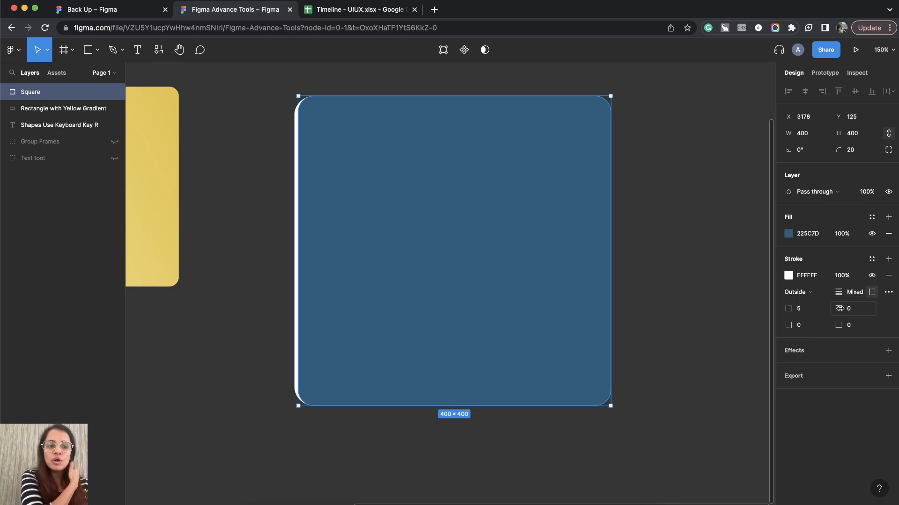
left_click(860, 326)
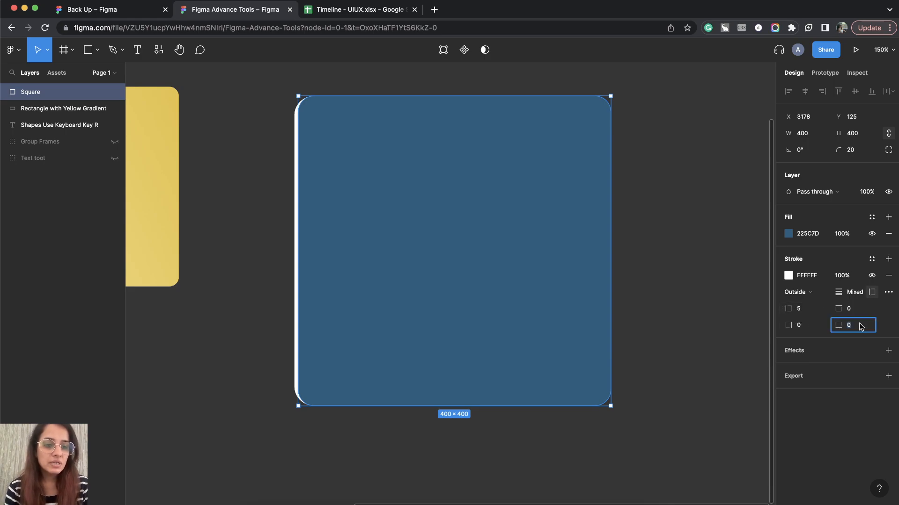
type("5")
key("Return")
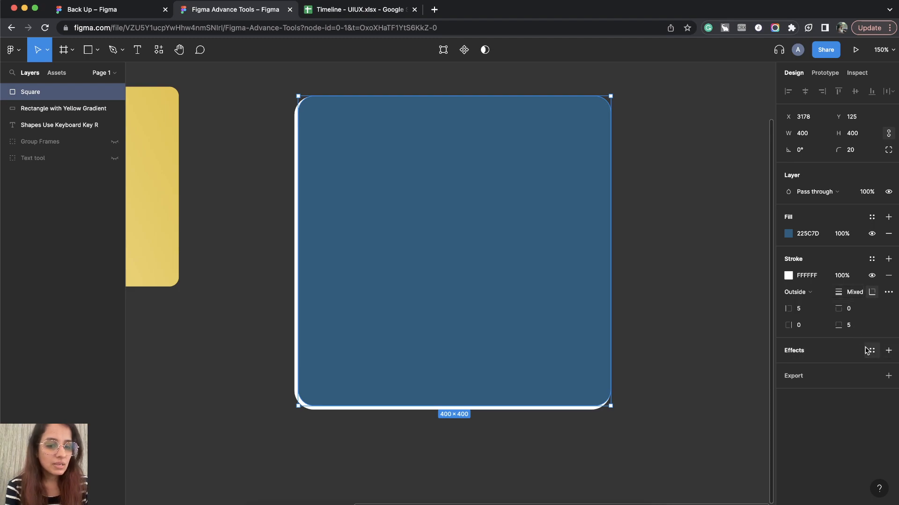
Return the weight of the stroke's bottom side to 0.
left_click(853, 325)
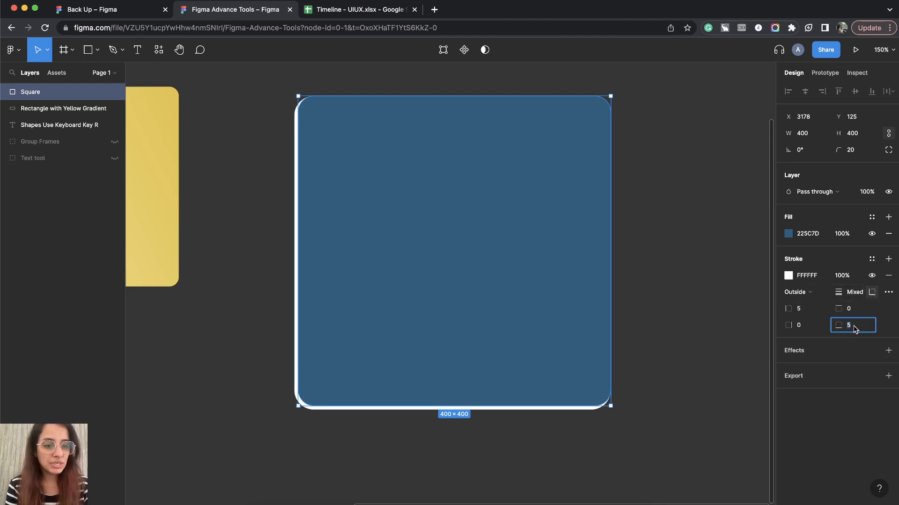
type("0")
key("Return")
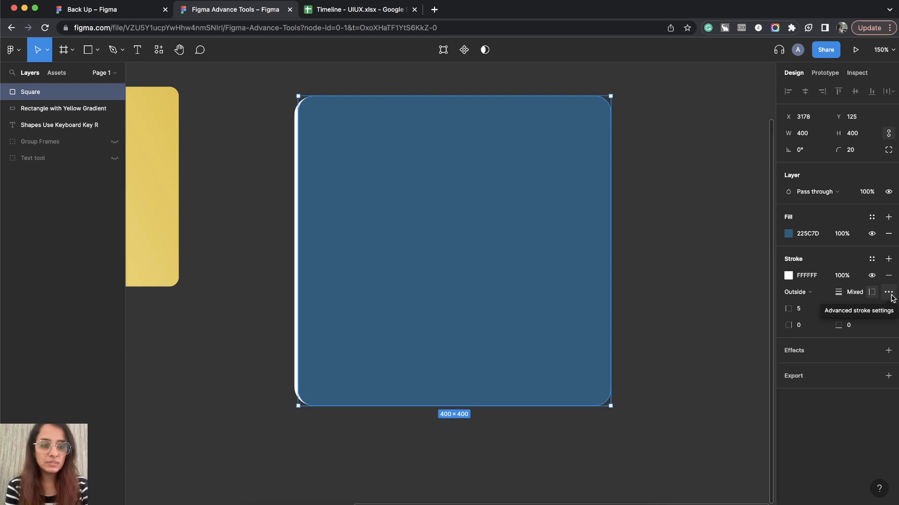
Change the square's stroke style to Dash in the advanced stroke settings, with a dash length of 2.
left_click(888, 293)
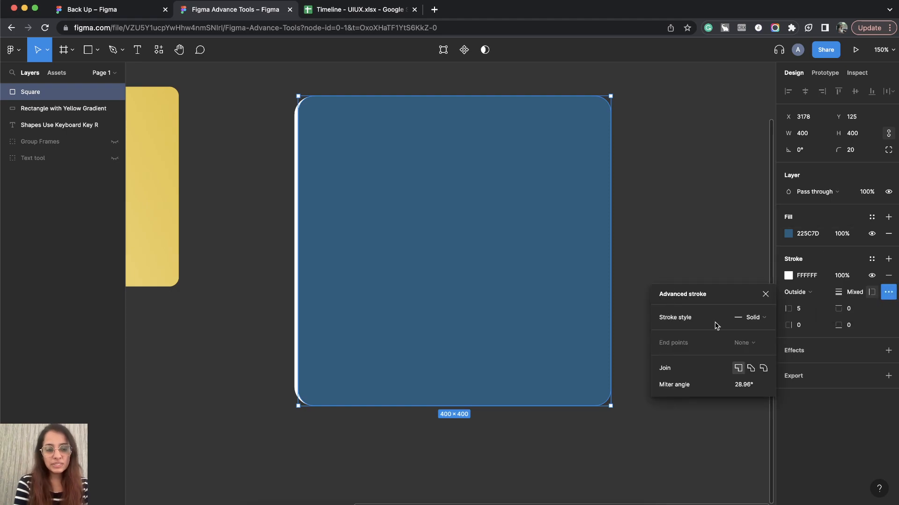
left_click(766, 320)
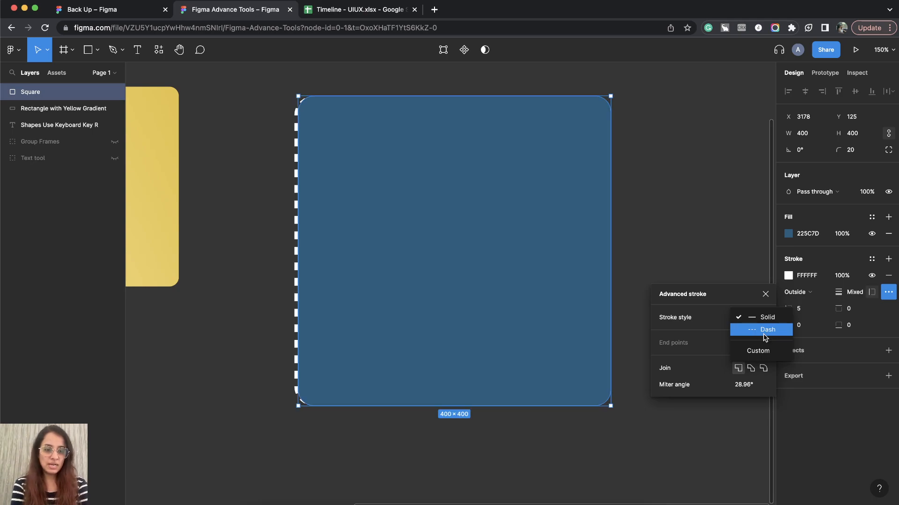
left_click(766, 336)
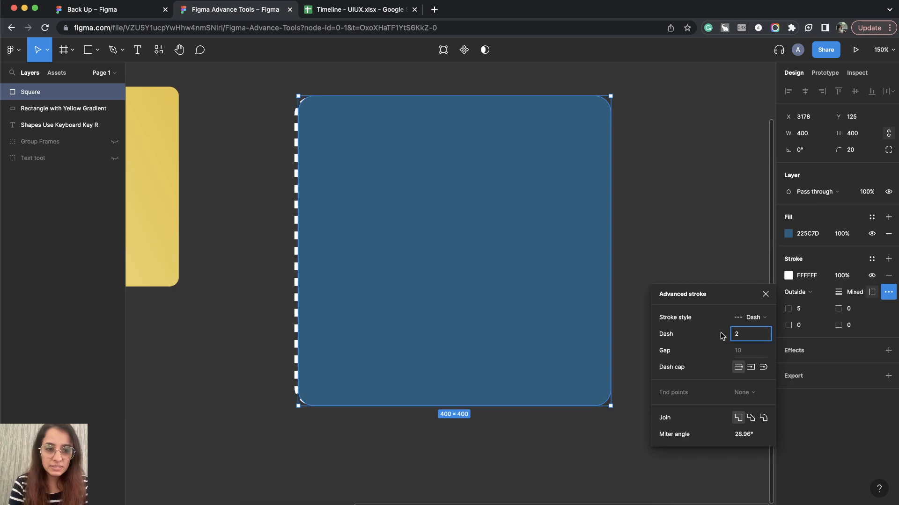
key("Return")
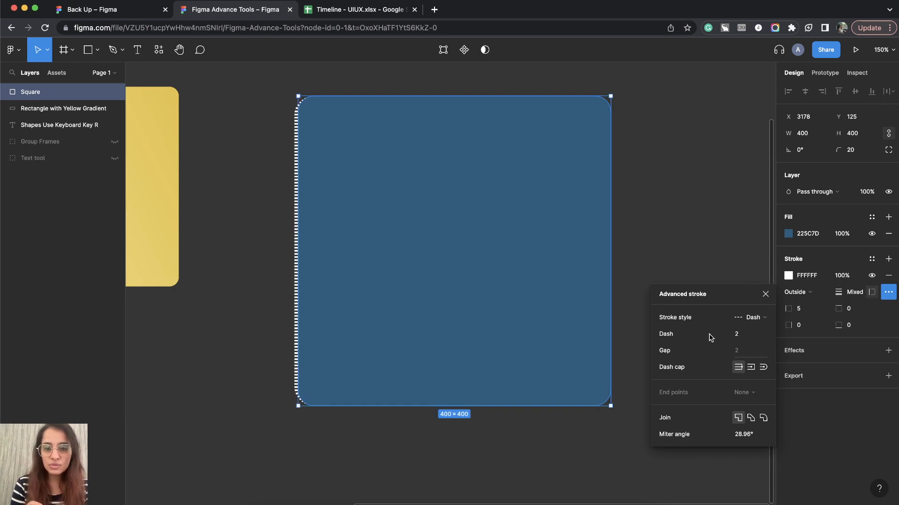
Set both the dash length and the gap of the square's stroke to 4.
left_click(741, 336)
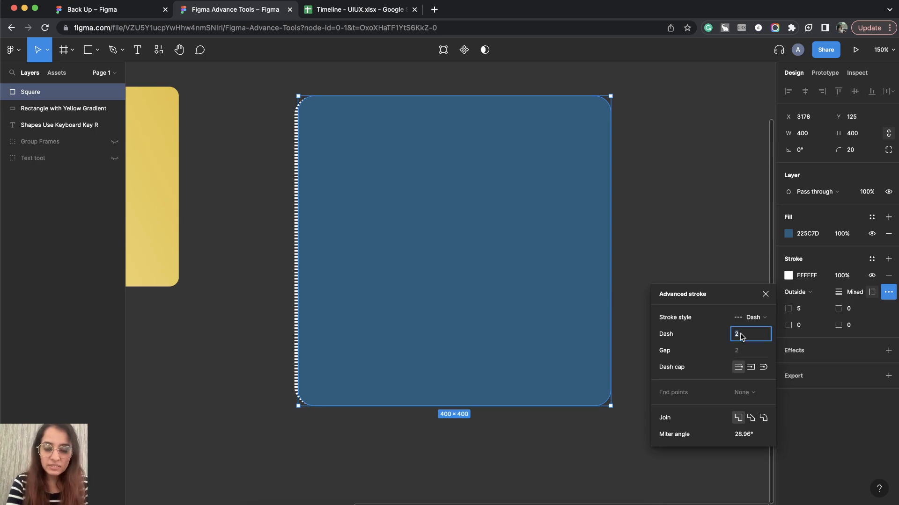
left_click(746, 352)
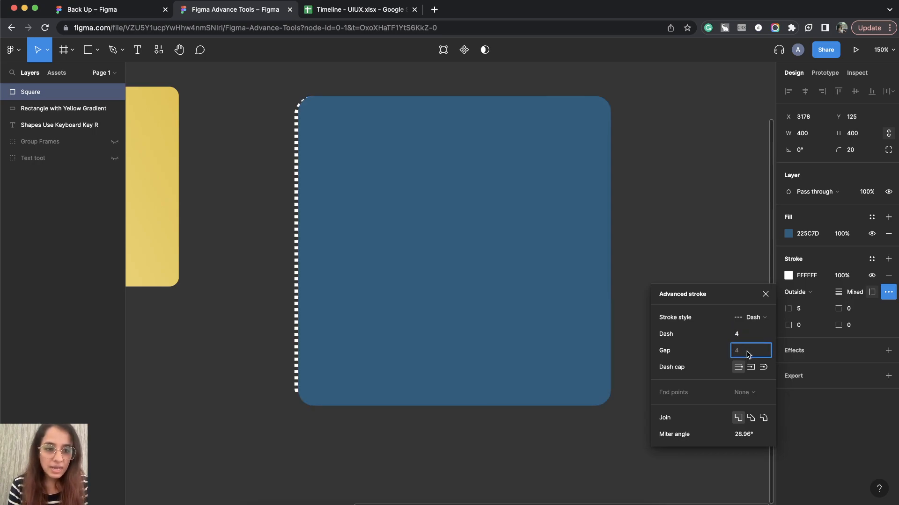
left_click(706, 357)
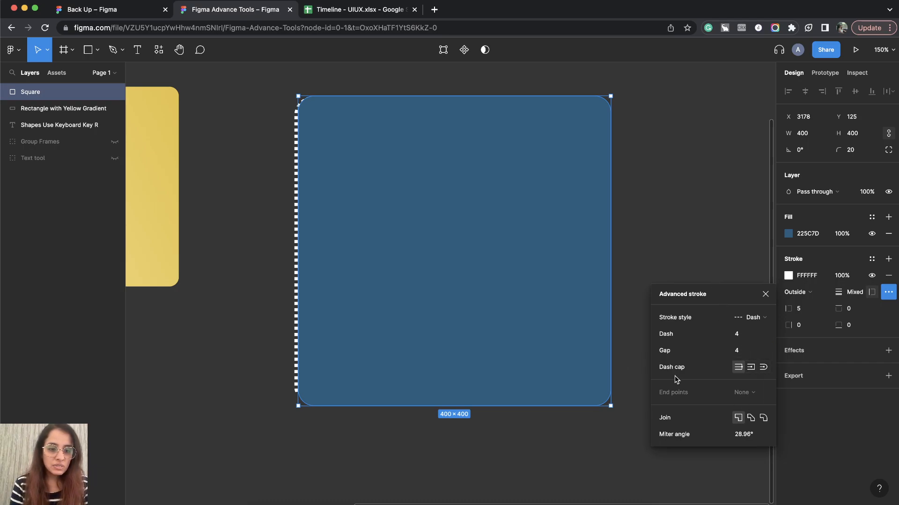
Try the Square and Round dash caps on the square's left-side stroke, and restore the flat cap.
scroll(297, 188, "up", 5)
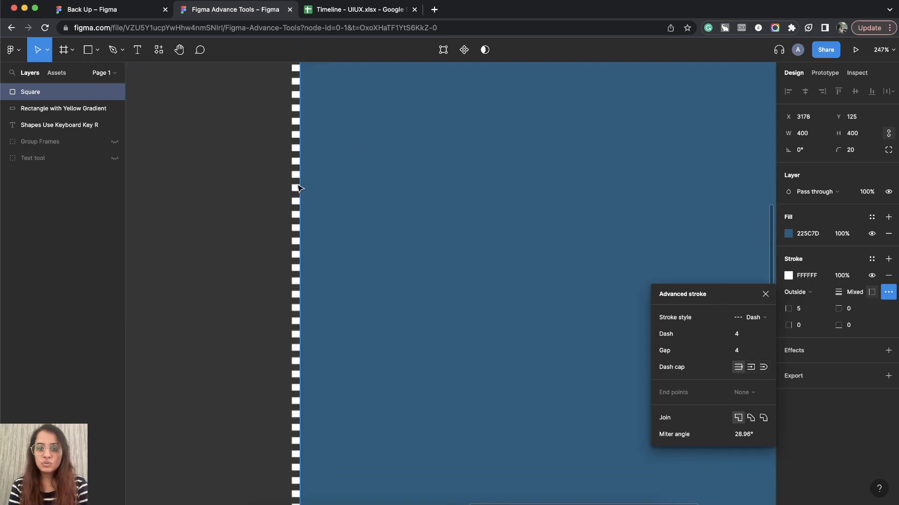
scroll(298, 188, "up", 10)
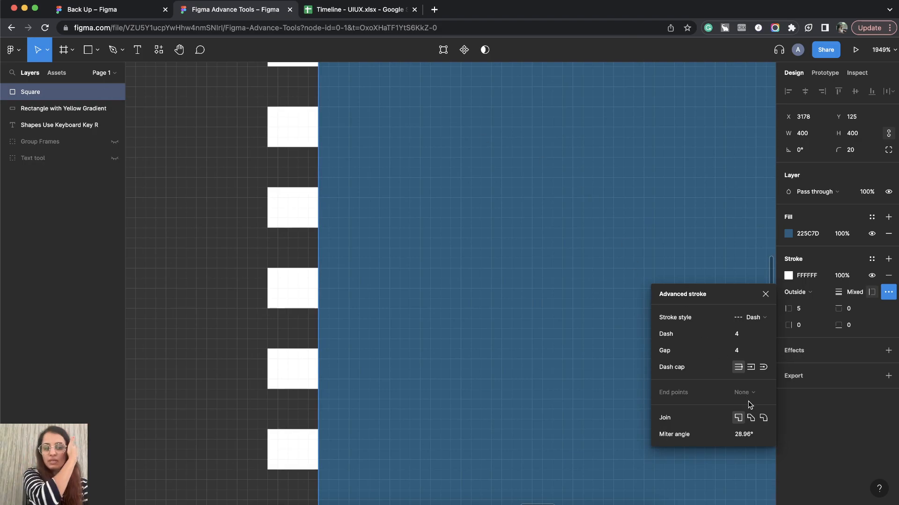
left_click(752, 371)
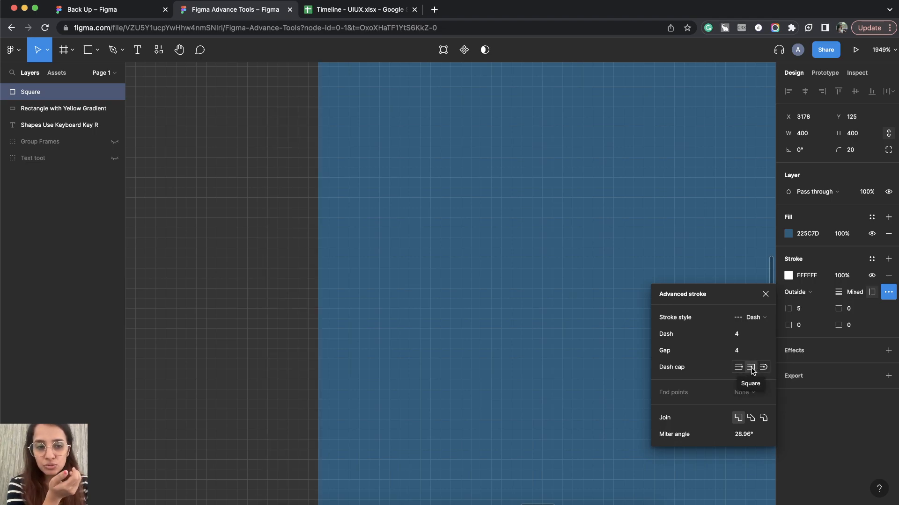
scroll(445, 341, "down", 10)
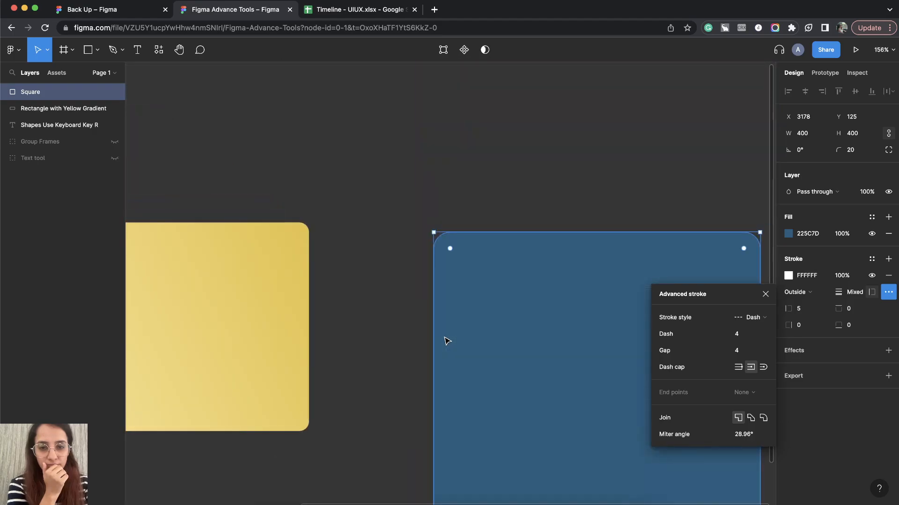
left_click(740, 368)
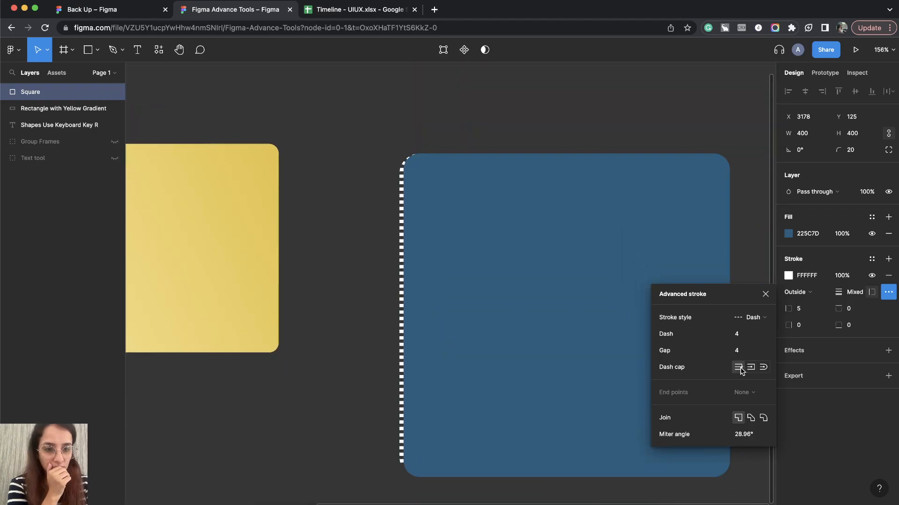
left_click(764, 369)
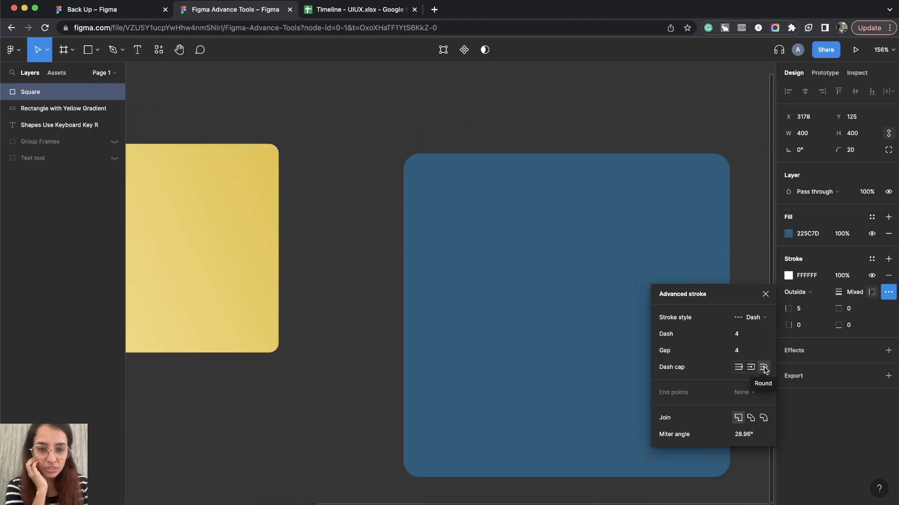
left_click(738, 368)
Close the advanced stroke settings and apply the dashed stroke to all sides of the square.
left_click(765, 294)
left_click(873, 292)
left_click(864, 313)
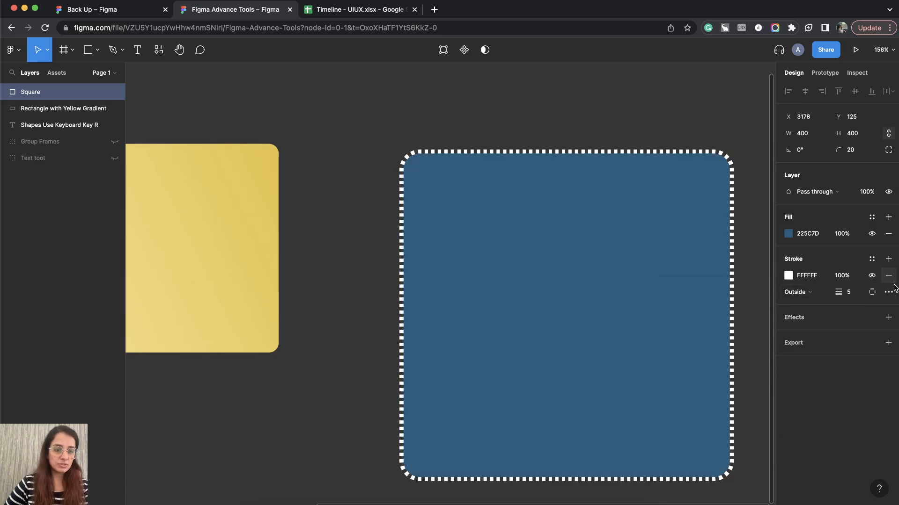
Change the dash cap of the square's stroke to Round and inspect the dash ends up close.
left_click(888, 292)
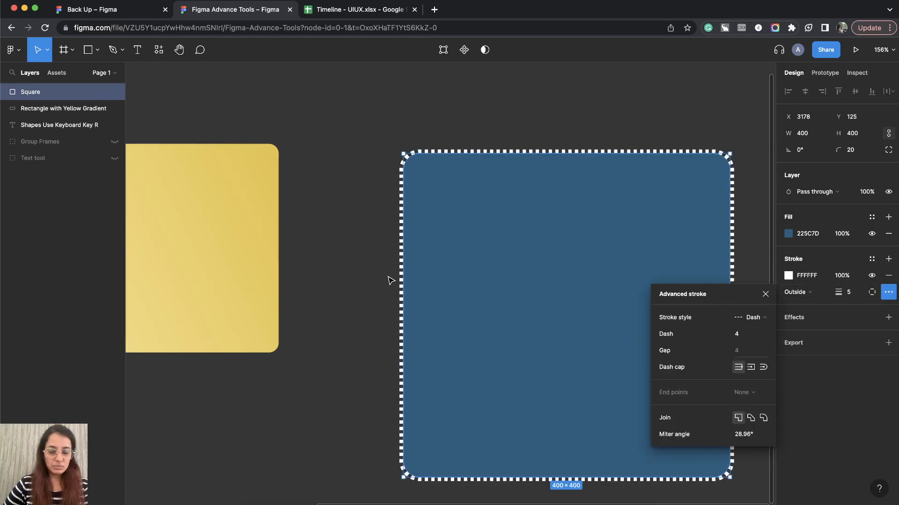
scroll(391, 280, "up", 10)
left_click(763, 367)
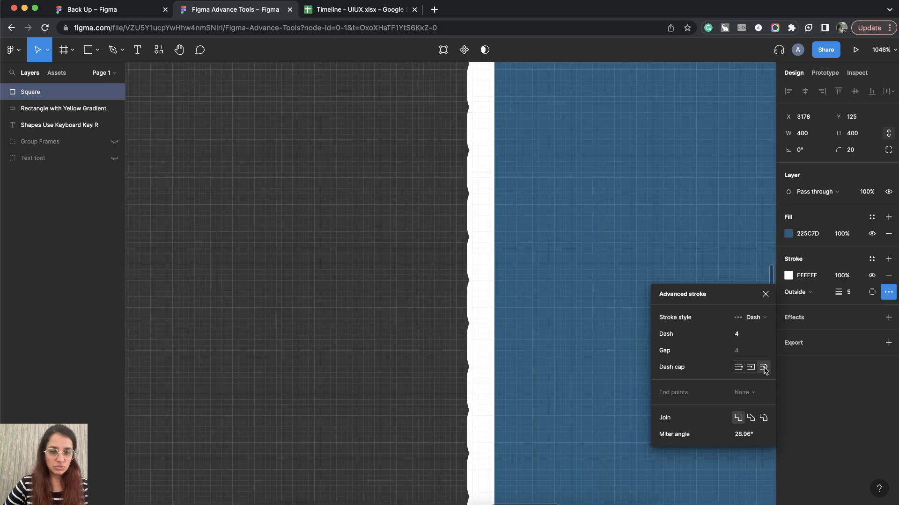
scroll(507, 294, "down", 7)
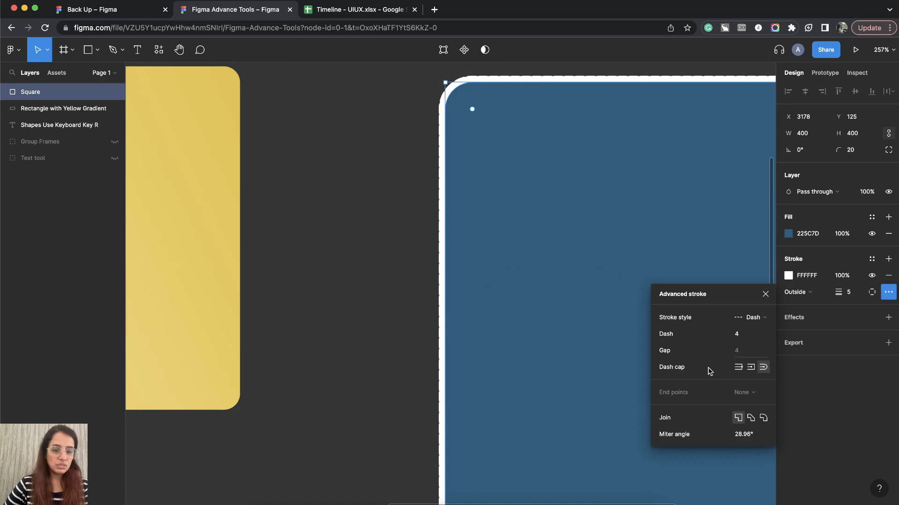
Try gaps of 8 and 12 between the rounded dashes, and settle on a gap of 16.
left_click(739, 335)
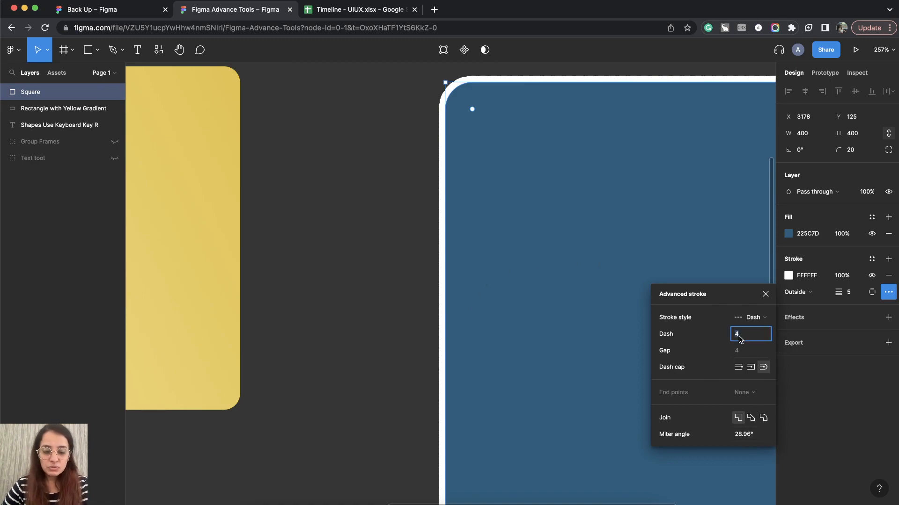
left_click(746, 352)
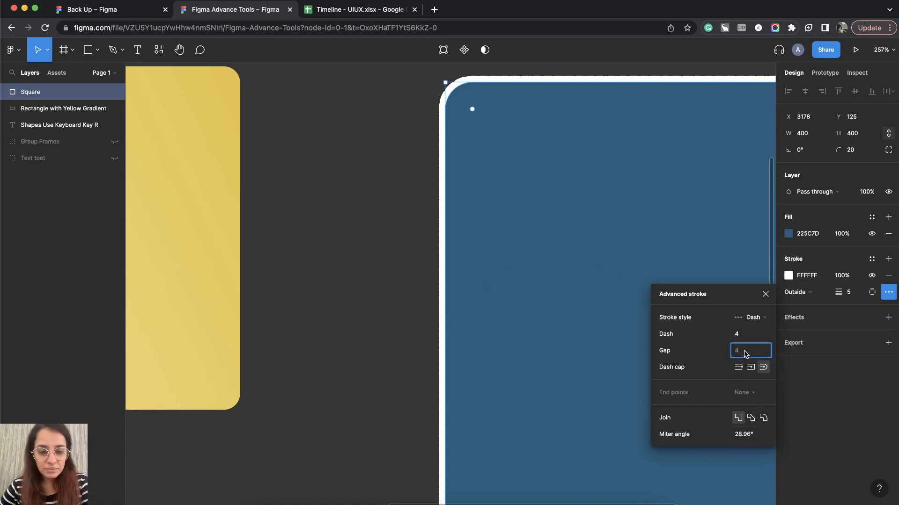
type("8")
key("Return")
left_click(739, 349)
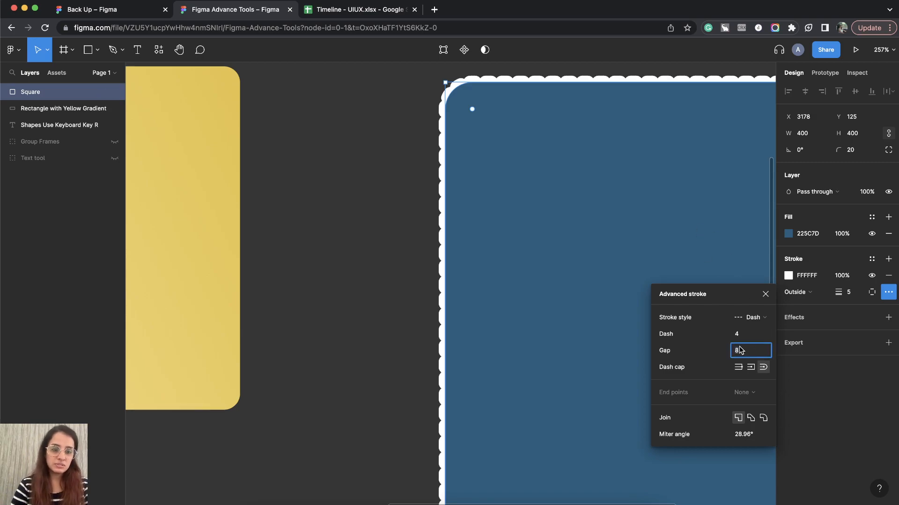
type("12")
key("Return")
left_click(742, 352)
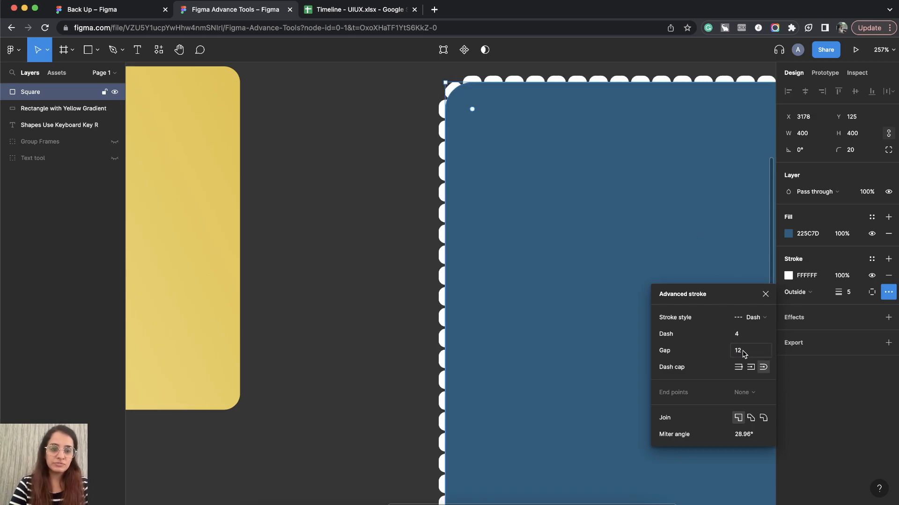
type("1")
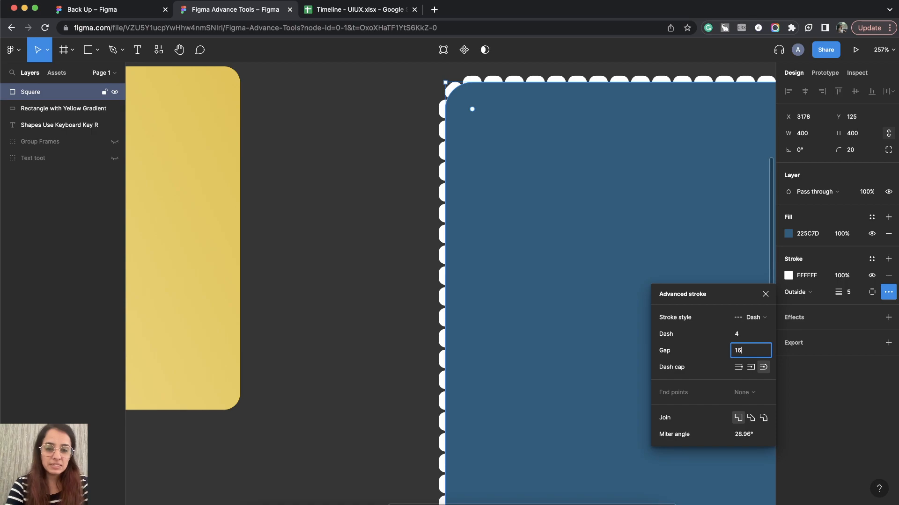
key("Return")
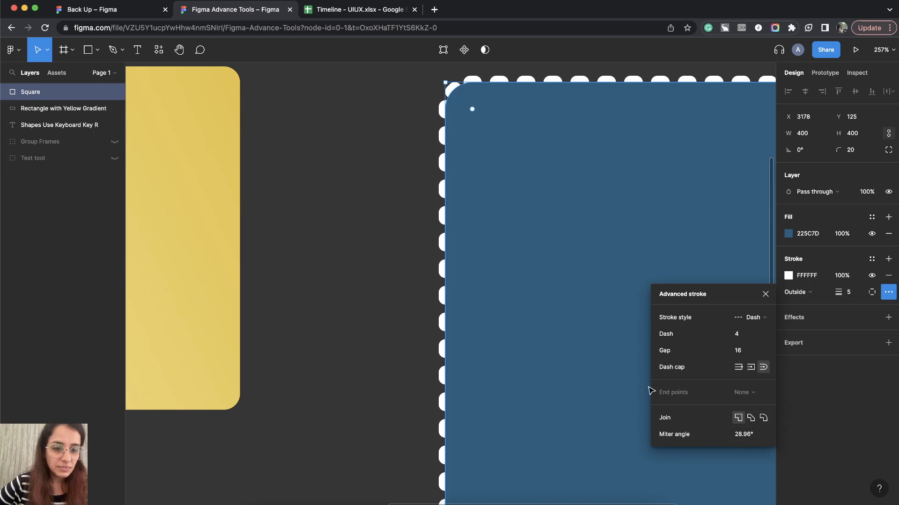
Set the join of the square's stroke to round and deselect the square to view the whole shape.
left_click(764, 418)
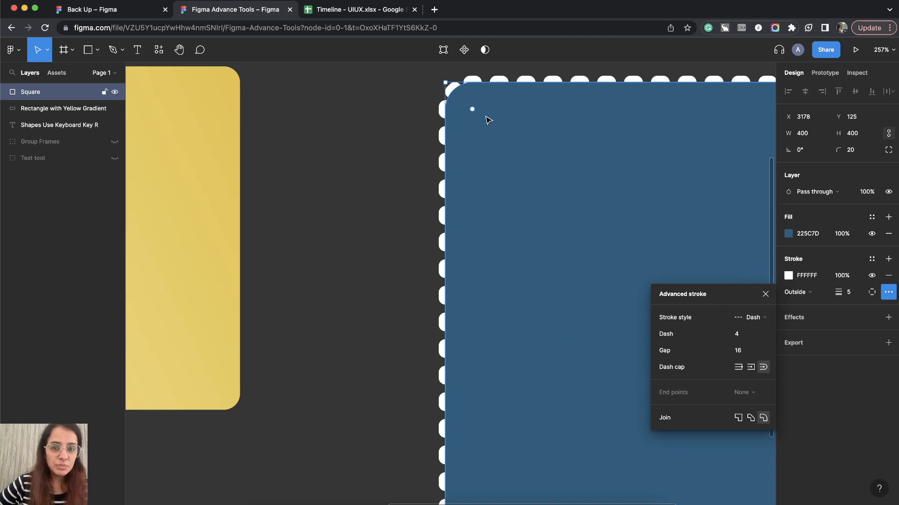
key("shift+1")
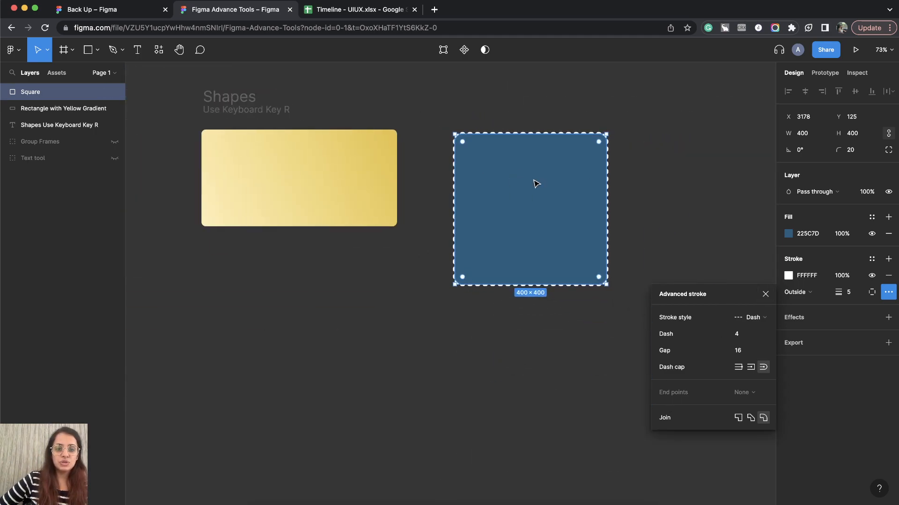
left_click(657, 202)
Reselect the square and switch its stroke's dash cap back to the flat option.
left_click(499, 182)
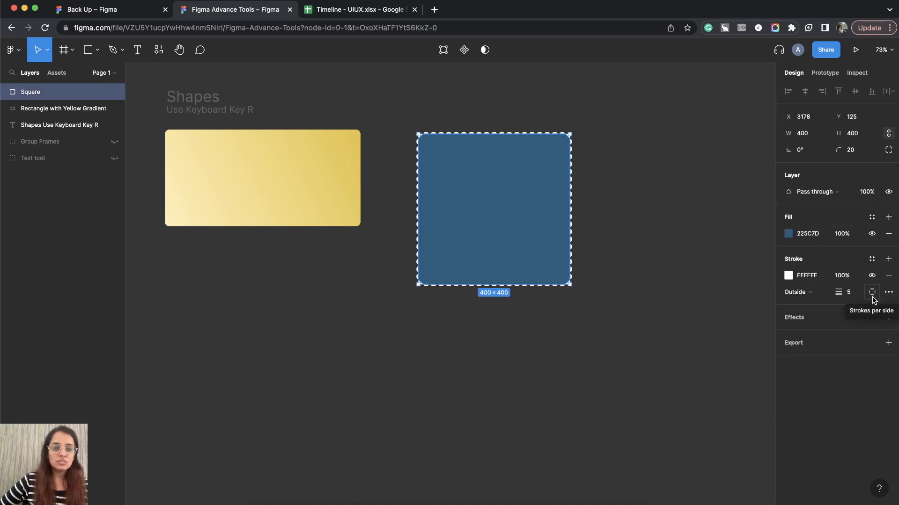
left_click(889, 292)
left_click(738, 367)
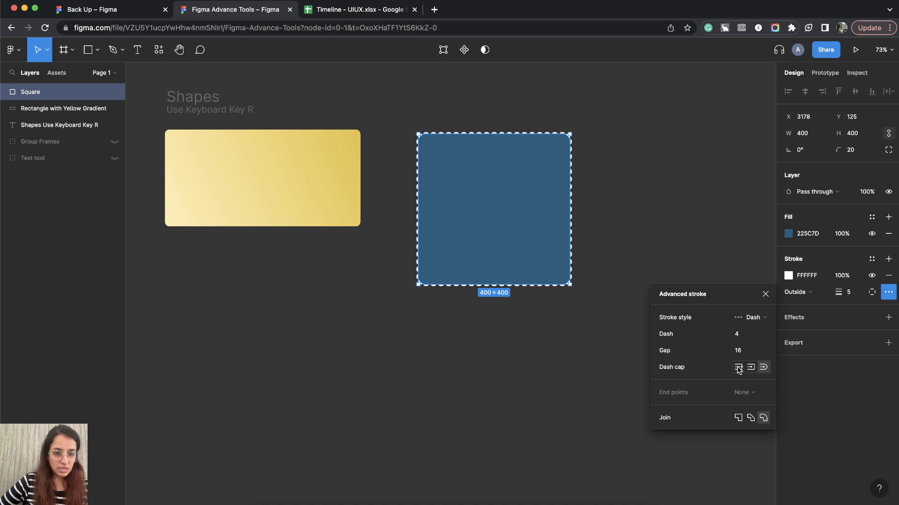
scroll(520, 242, "up", 1)
scroll(520, 242, "up", 5)
Set the stroke's dash length to 2 and its gap to 4.
left_click(743, 336)
type("2")
left_click(746, 352)
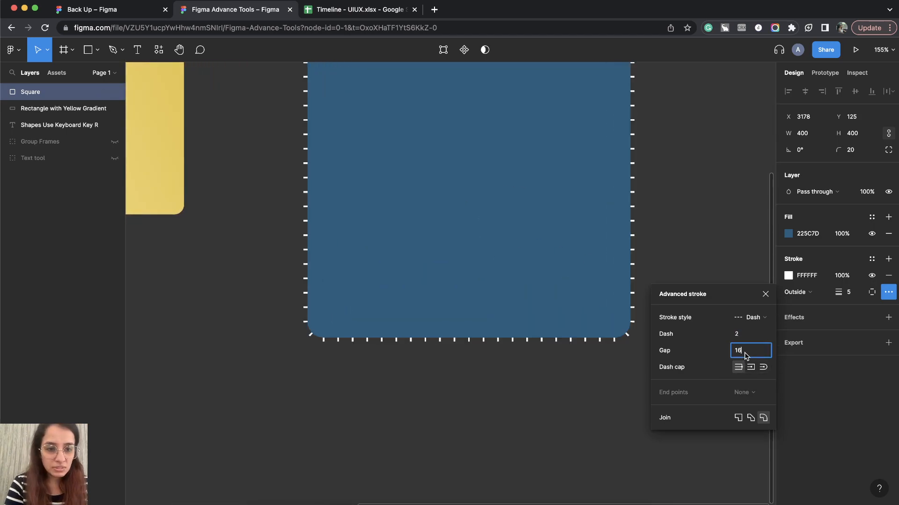
key("Return")
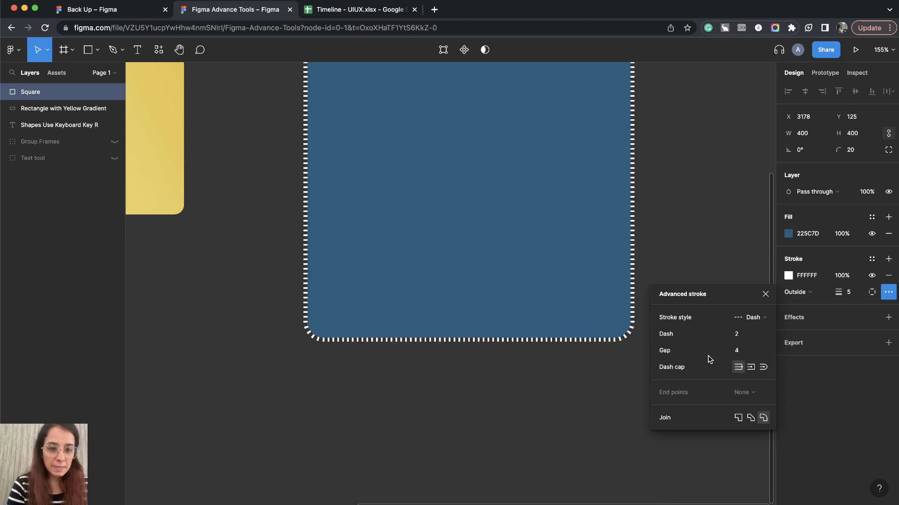
Set the square's stroke weight to 2 and deselect the square to view it beside the gradient rectangle.
left_click(850, 293)
type("2")
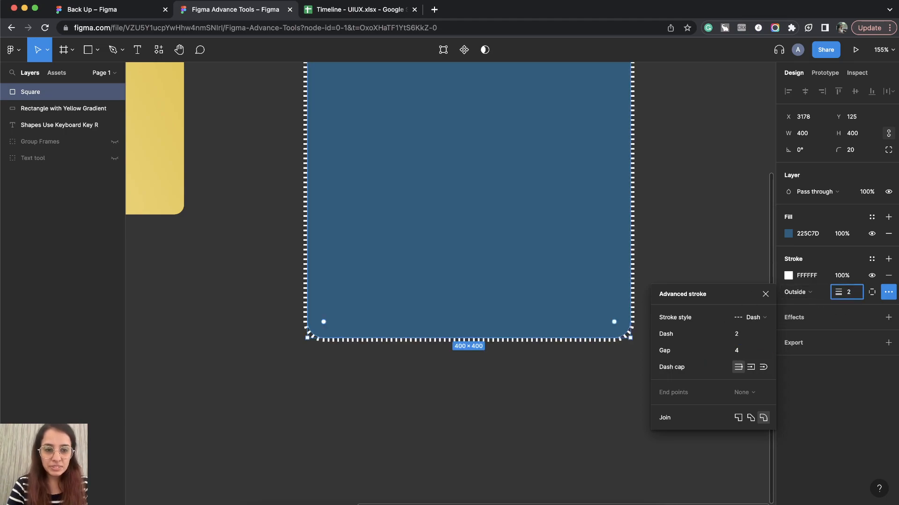
key("Return")
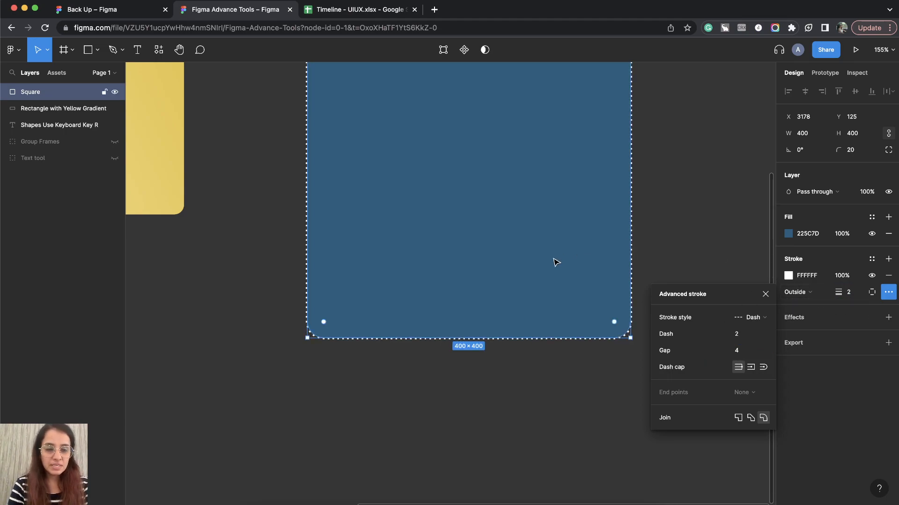
left_click(673, 229)
scroll(672, 228, "down", 5)
scroll(672, 228, "up", 1)
scroll(673, 228, "right", 1)
left_click(567, 217)
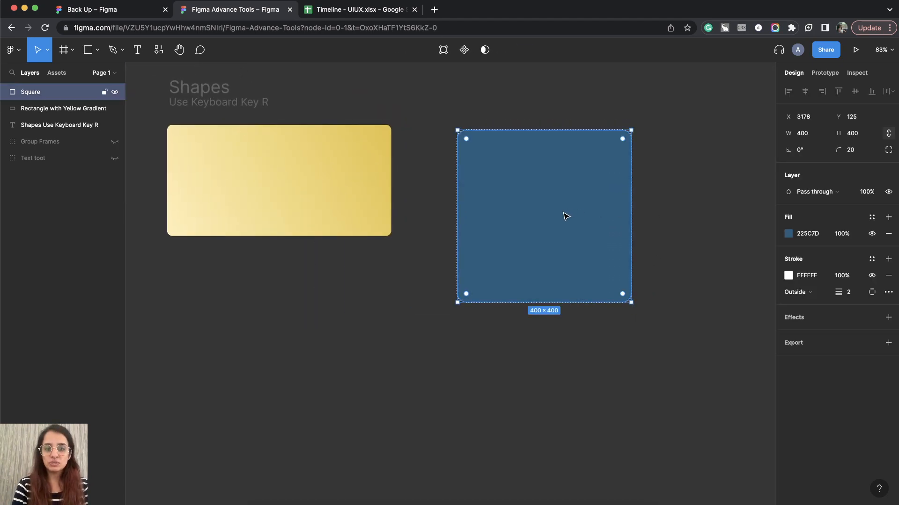
left_click(670, 225)
Move the square so it overlaps the yellow gradient rectangle and set its fill opacity to 50%.
left_click(542, 175)
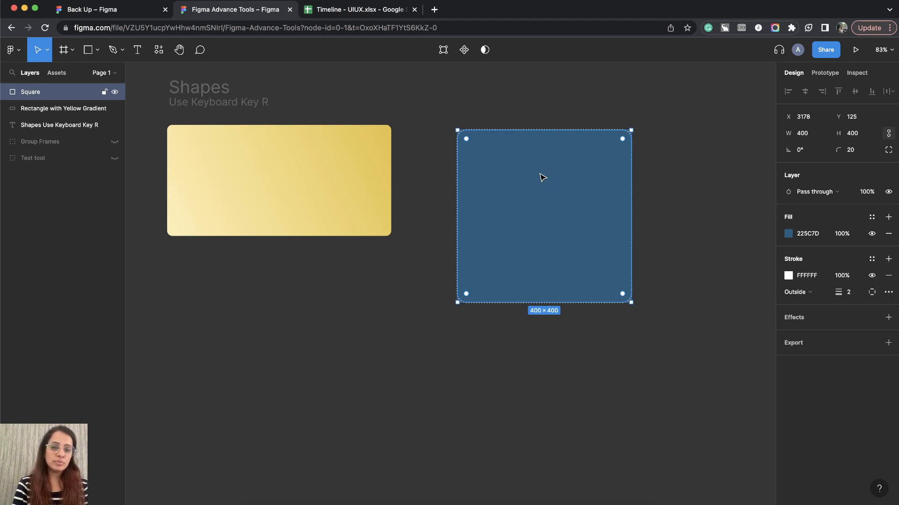
left_click_drag(557, 163, 358, 188)
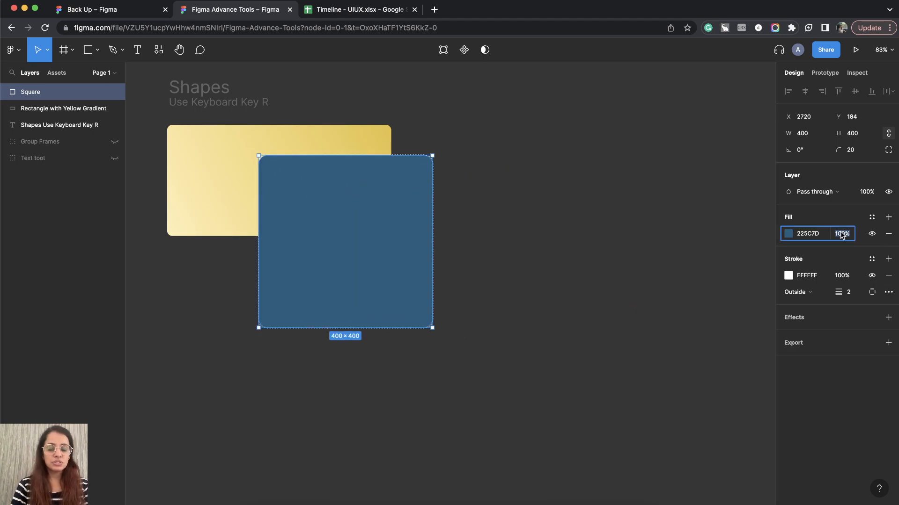
type("50")
key("Return")
left_click_drag(413, 237, 391, 225)
left_click(500, 276)
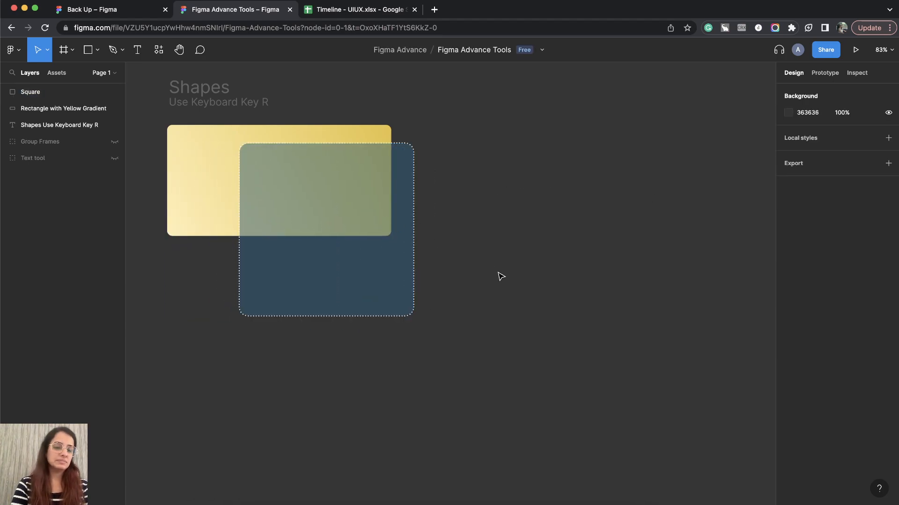
Draw a horizontal line about 245 px long in the empty area to the right of the square.
scroll(478, 308, "right", 3)
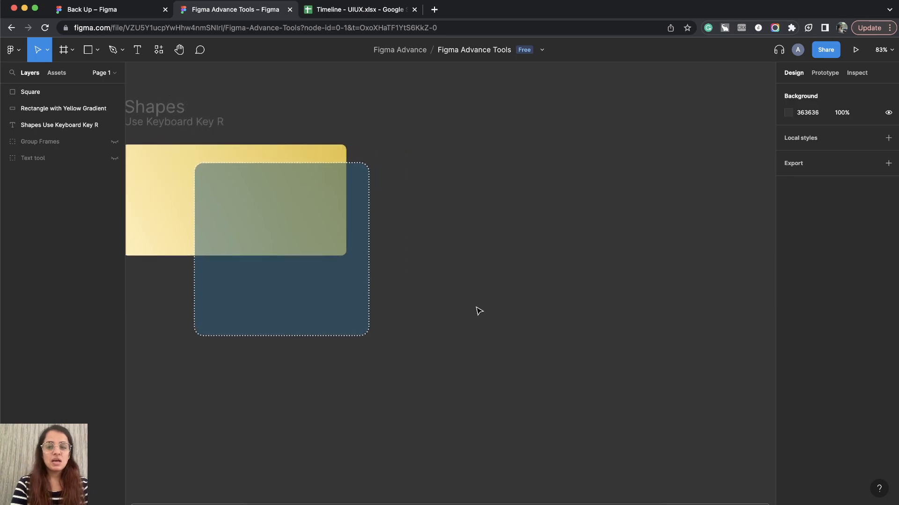
scroll(478, 312, "left", 1)
scroll(479, 311, "down", 1)
left_click(98, 50)
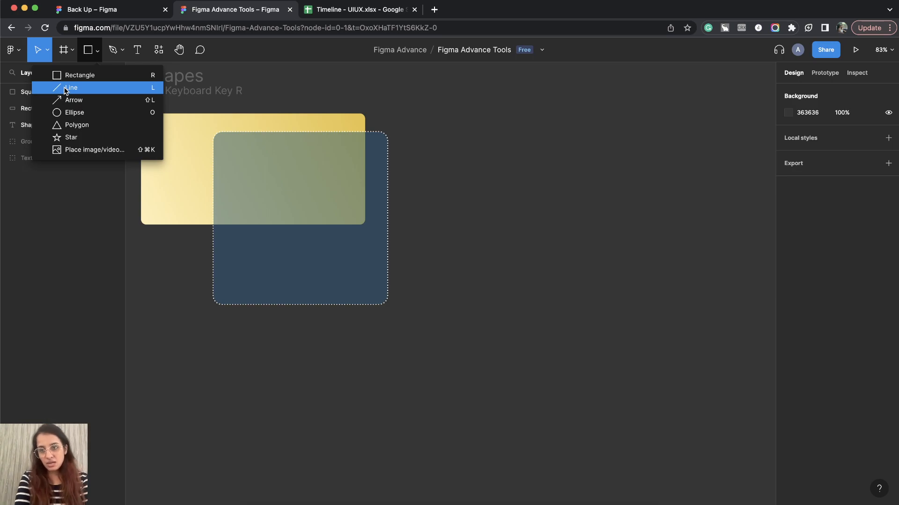
left_click(472, 224)
key("l")
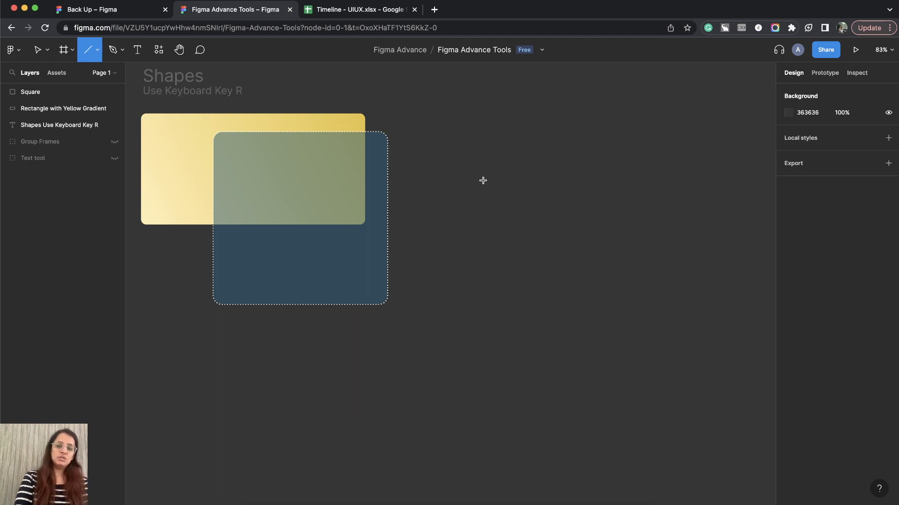
scroll(525, 234, "right", 3)
scroll(445, 206, "up", 5)
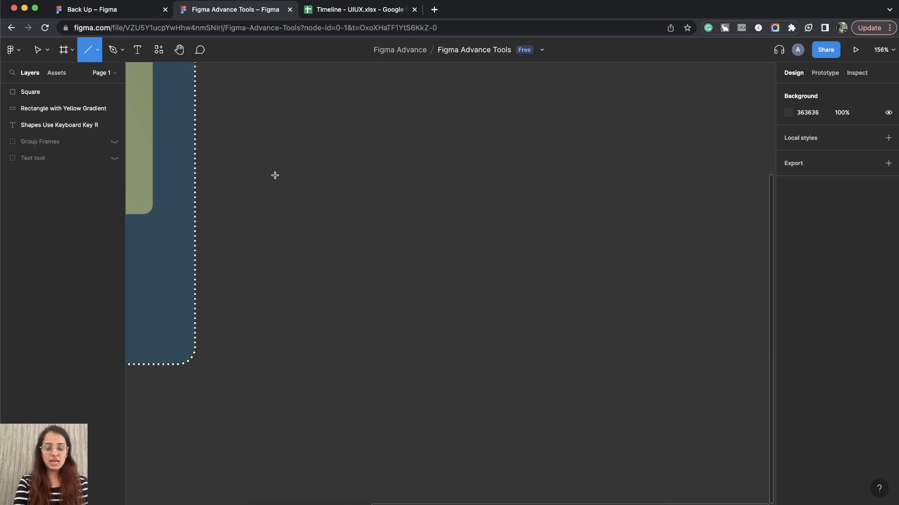
mouse_move(275, 175)
left_mouse_down()
mouse_move(437, 172)
mouse_move(546, 187)
mouse_move(580, 81)
mouse_move(568, 175)
mouse_move(569, 75)
mouse_move(554, 141)
mouse_move(584, 133)
mouse_move(419, 92)
mouse_move(484, 176)
mouse_move(511, 240)
mouse_move(515, 190)
mouse_move(487, 241)
mouse_move(478, 307)
mouse_move(496, 112)
mouse_move(501, 176)
mouse_move(330, 162)
mouse_move(474, 168)
left_mouse_up()
left_click(409, 245)
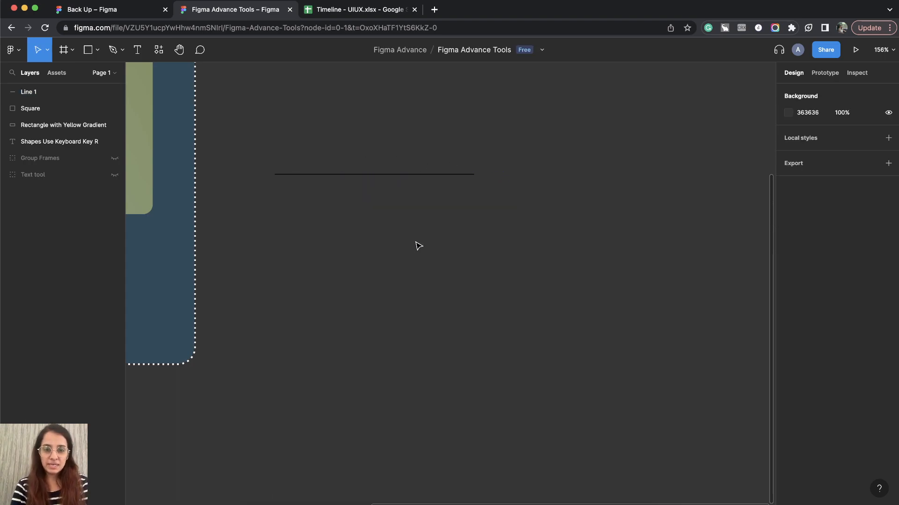
Change the line's stroke color to white (FFFFFF) and deselect the line.
scroll(361, 212, "left", 5)
scroll(372, 199, "up", 5)
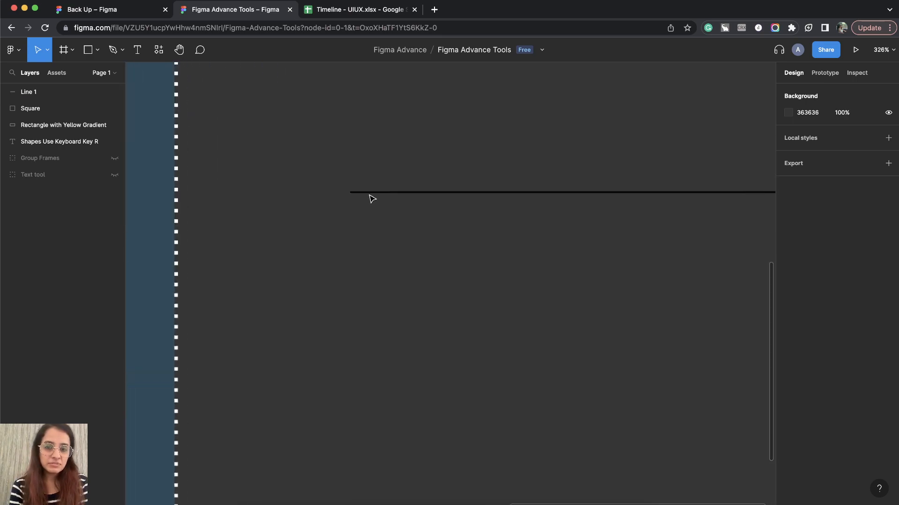
left_click_drag(206, 154, 711, 332)
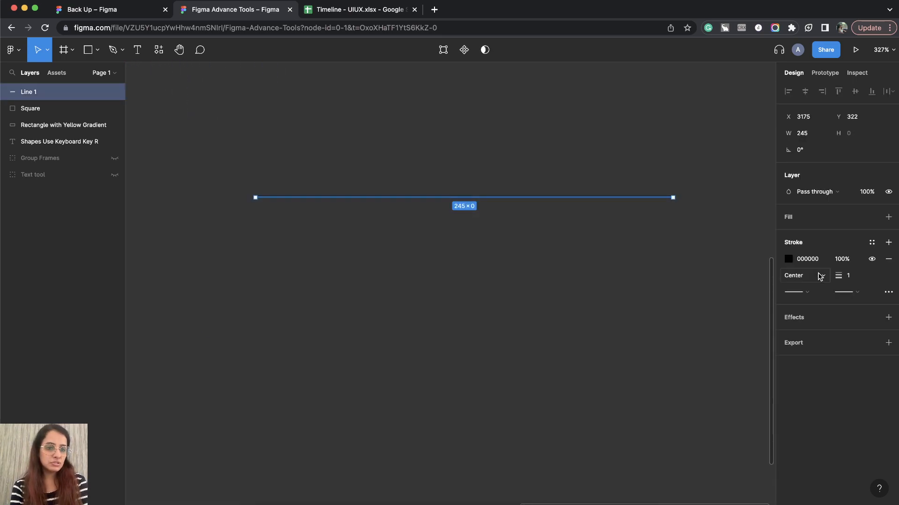
left_click(788, 259)
left_click_drag(725, 297, 606, 225)
left_click(765, 241)
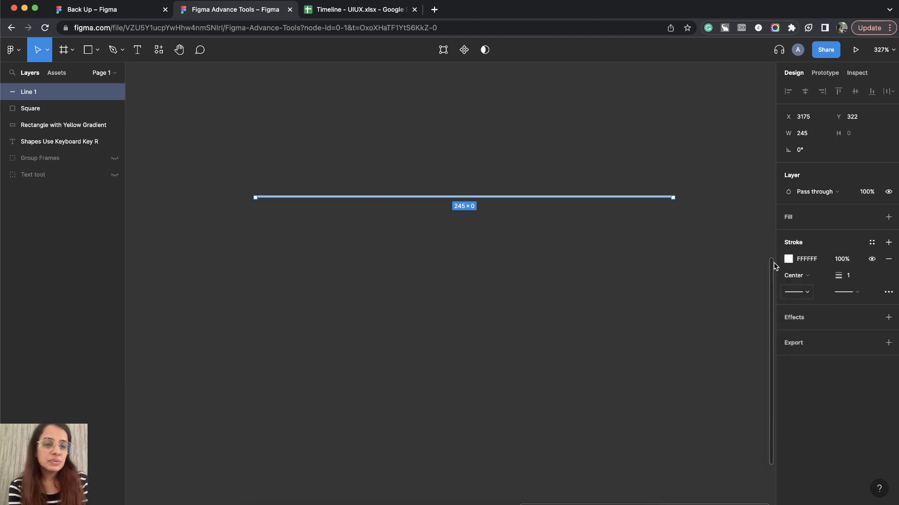
left_click(616, 240)
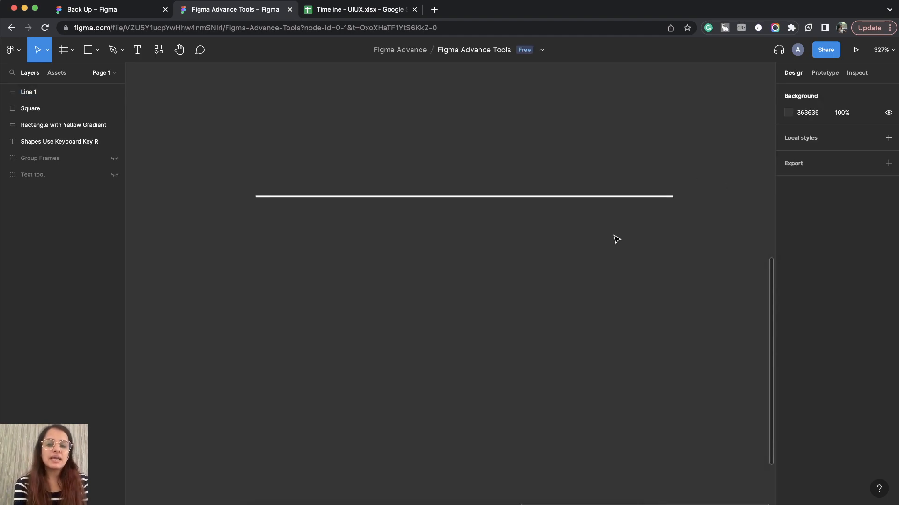
Set the start point of the white line to the Line arrow style.
left_click(621, 197)
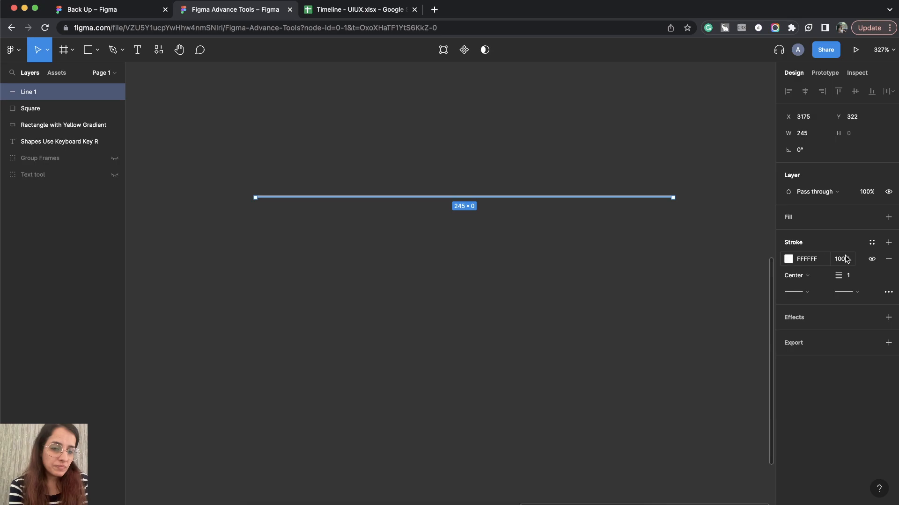
left_click(807, 295)
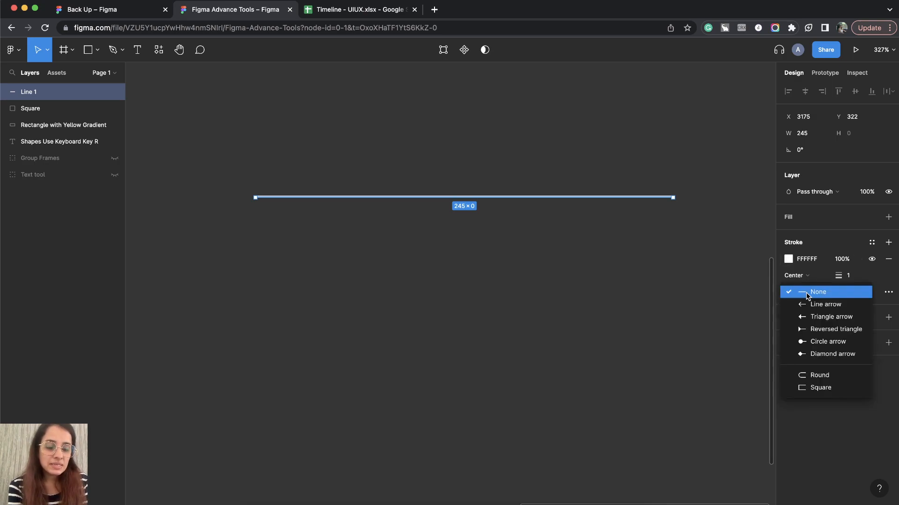
left_click(807, 294)
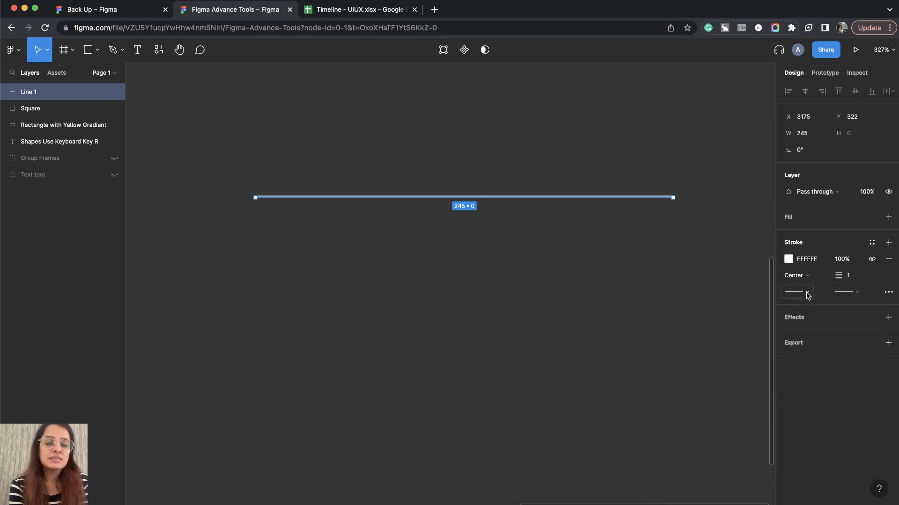
left_click(270, 208)
left_click_drag(210, 156, 334, 280)
left_click(454, 218)
left_click(612, 199)
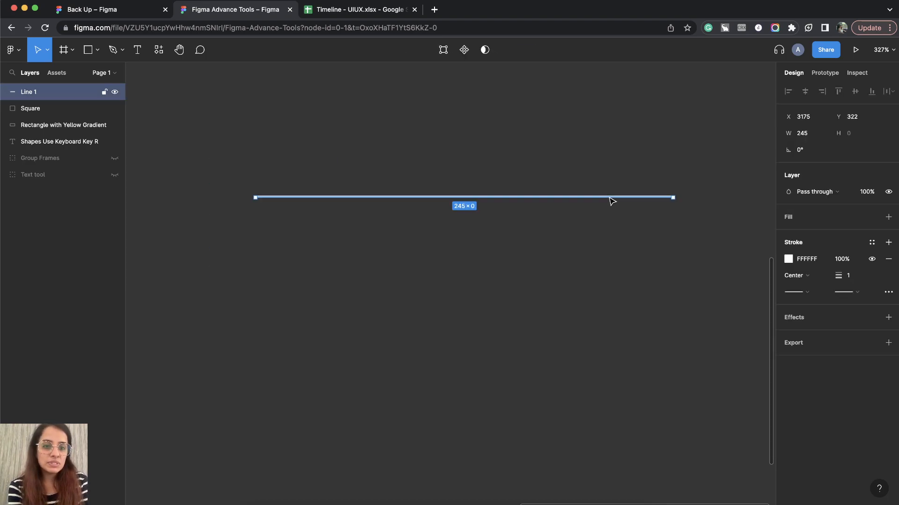
left_click(812, 292)
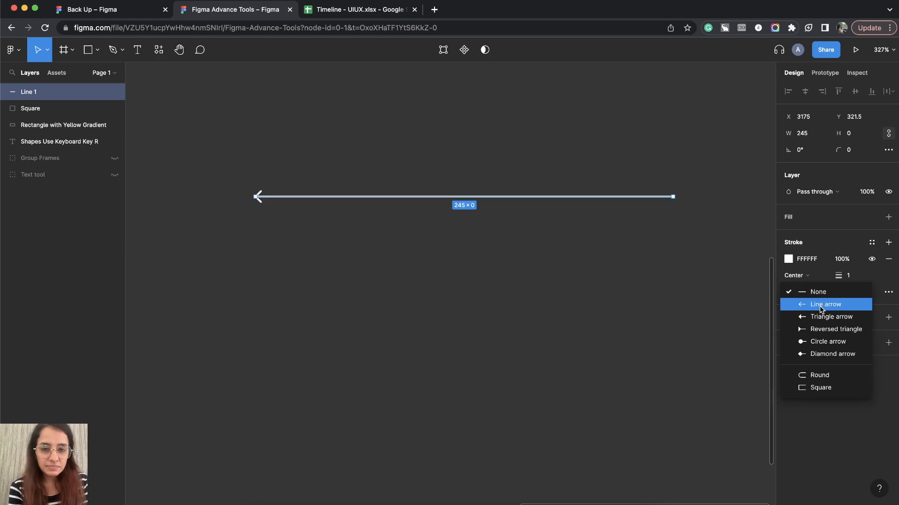
left_click(821, 305)
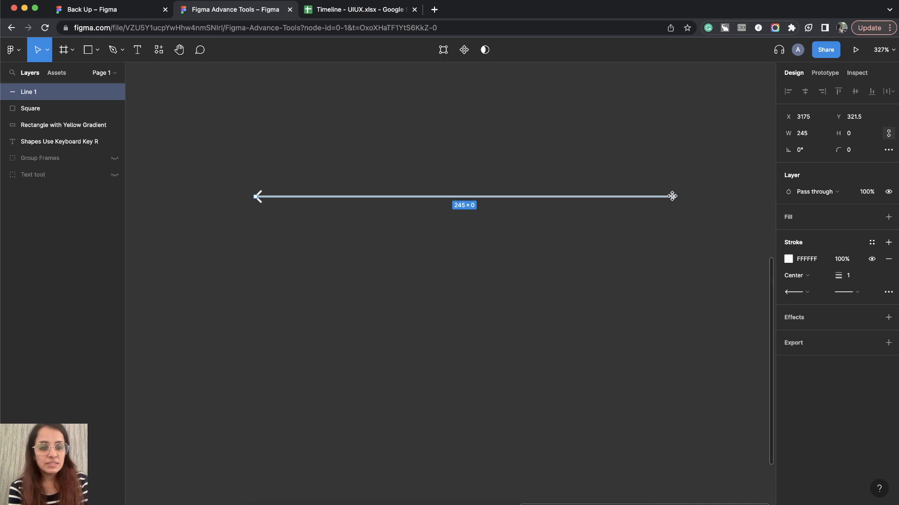
Shorten the arrow line to about 12 px and set its plain end point to Round.
left_click_drag(672, 196, 280, 205)
left_click(319, 218)
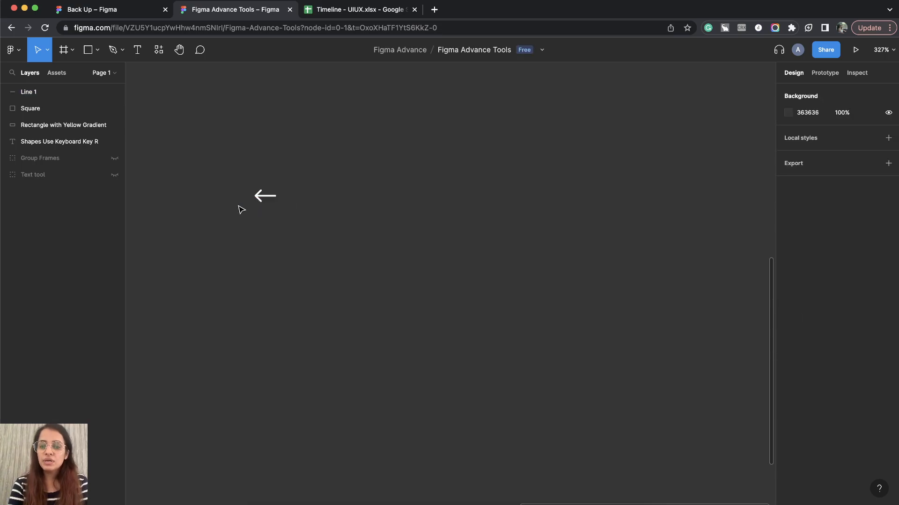
scroll(241, 208, "up", 10)
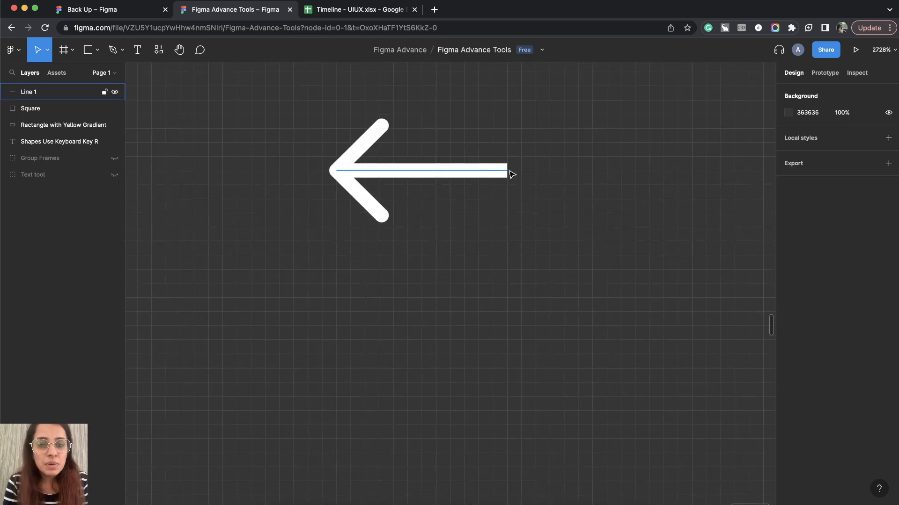
left_click(471, 170)
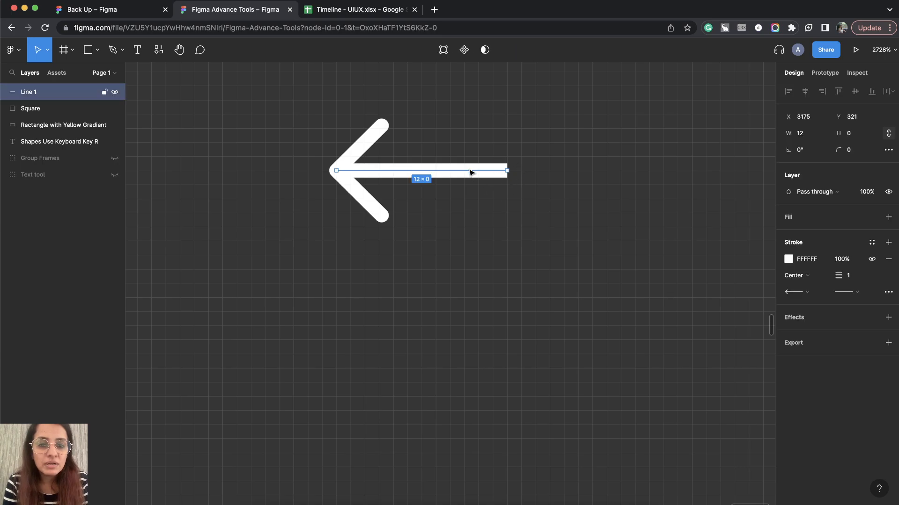
left_click(856, 294)
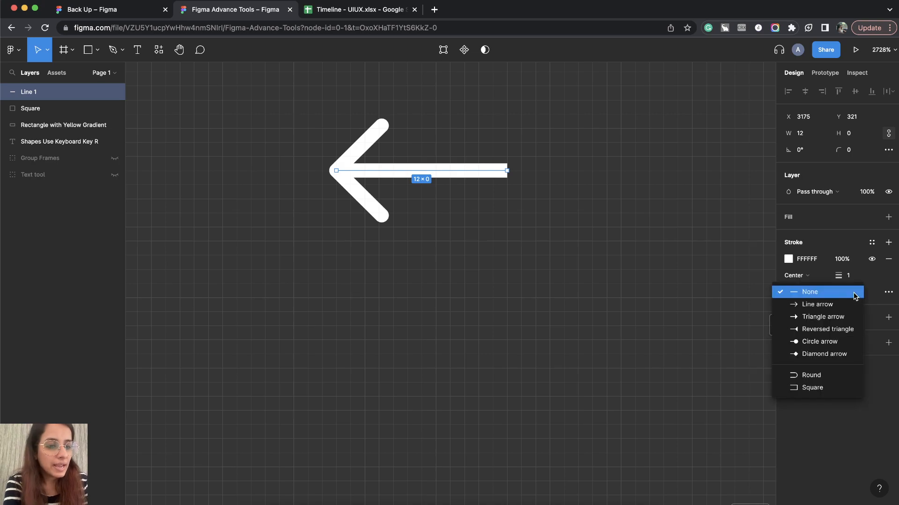
left_click(823, 377)
left_click(595, 294)
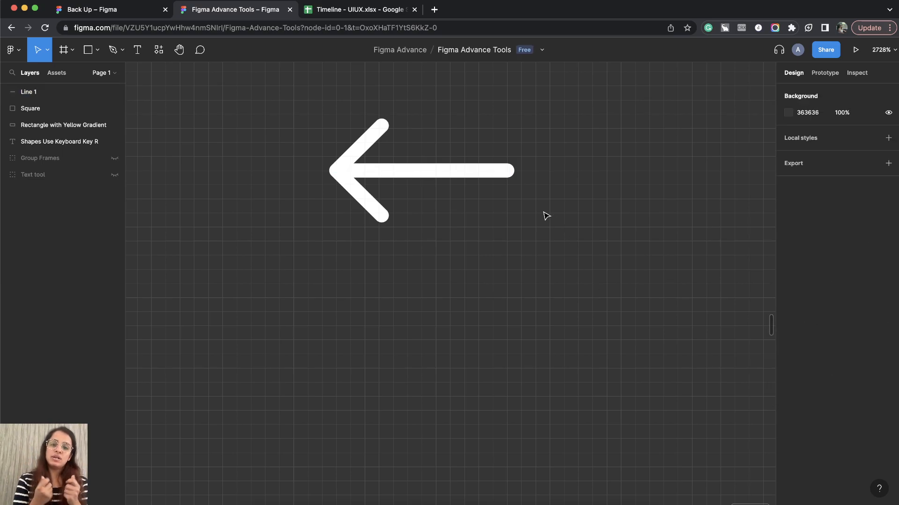
Duplicate the small arrow and place the copy level with the original, a short distance to its right.
scroll(543, 215, "down", 10)
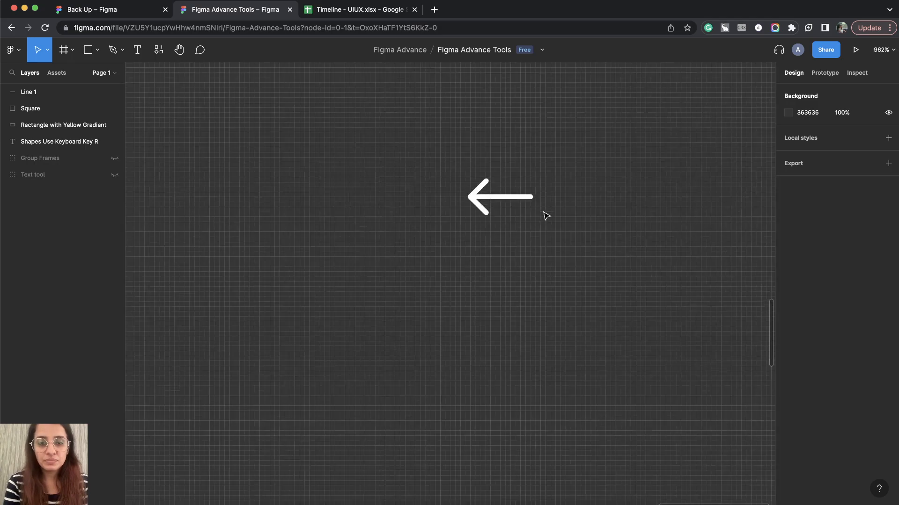
left_click(367, 207)
left_click(451, 231)
left_click(363, 211)
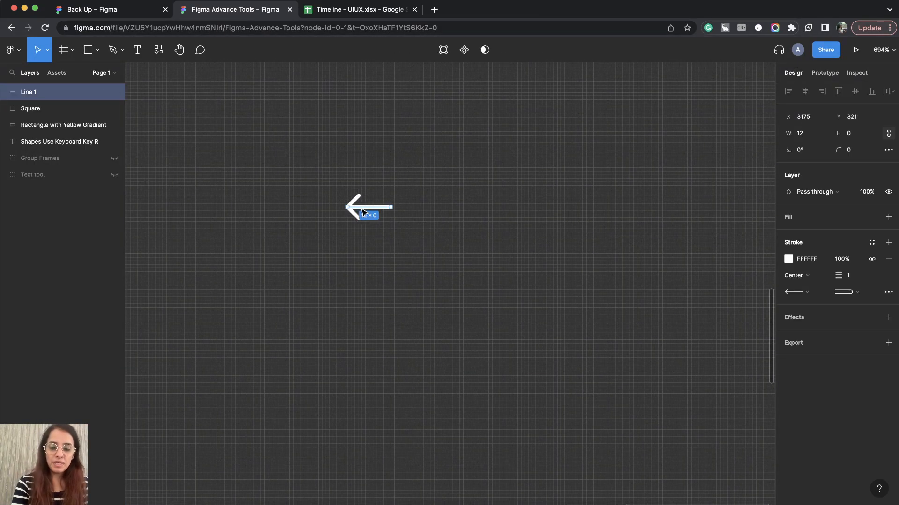
key("super+d")
left_click_drag(356, 211, 490, 212)
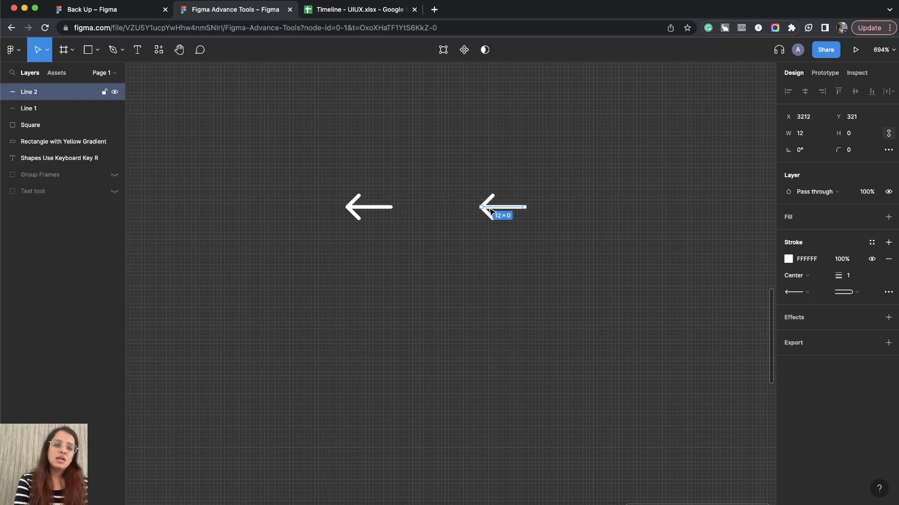
Try rotating the copied arrow by 180°, and undo the rotation.
left_click(807, 155)
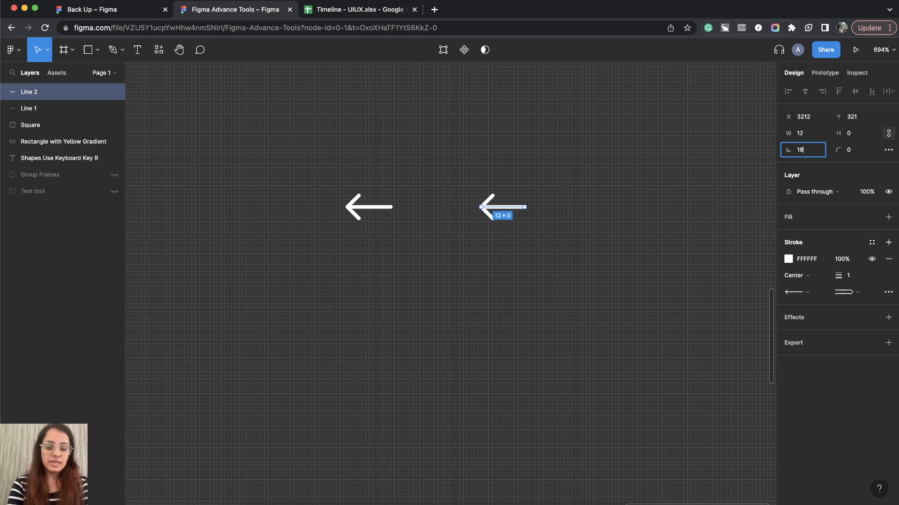
type("180")
key("Return")
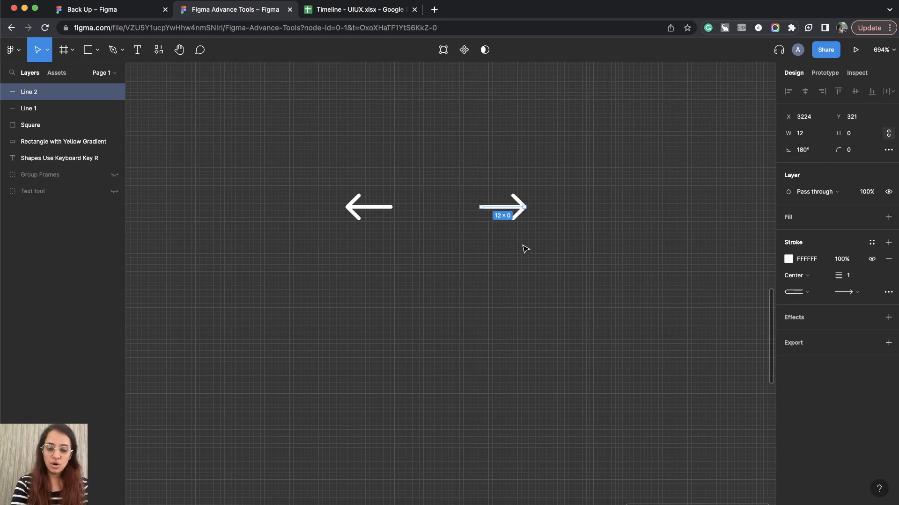
key("super+z")
Flip the copied arrow horizontally so it points right, and deselect it.
right_click(504, 209)
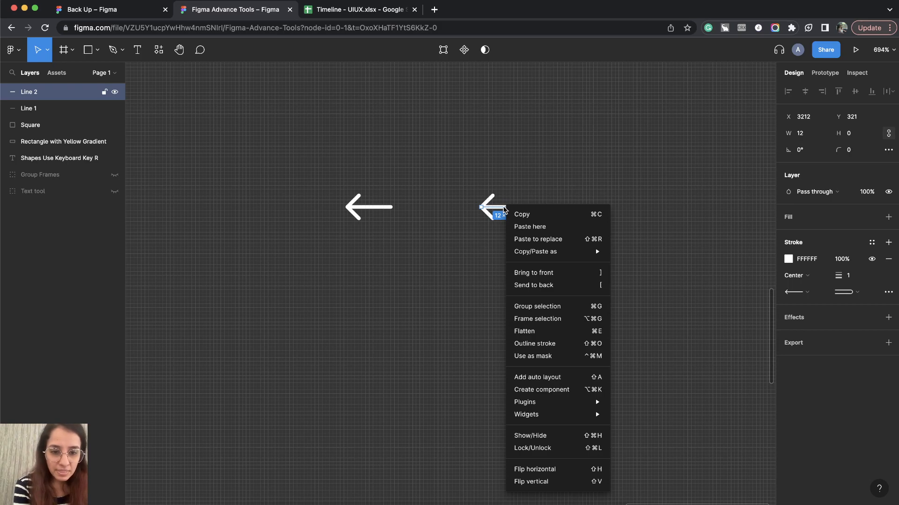
left_click(570, 474)
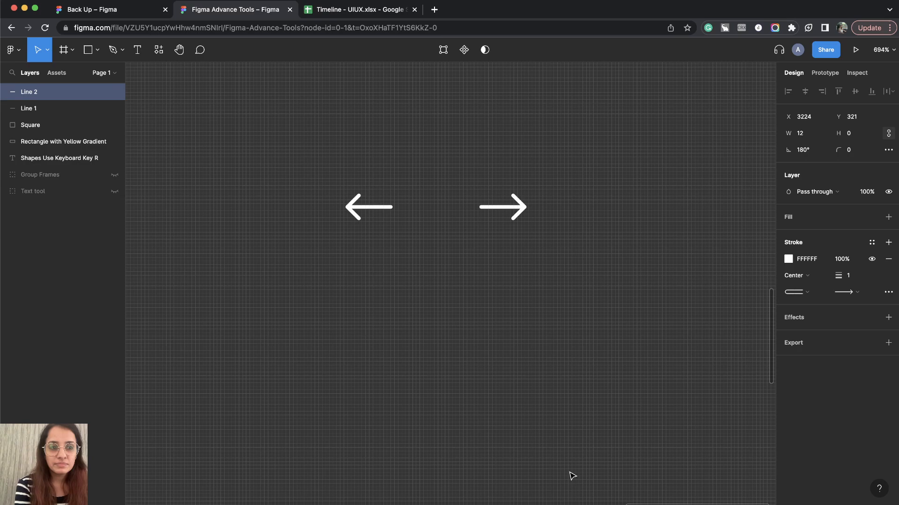
left_click(549, 255)
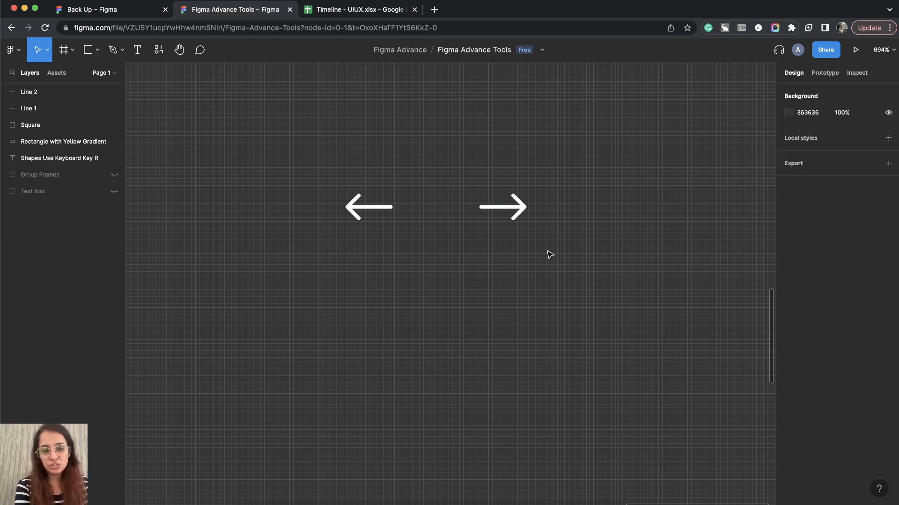
scroll(538, 247, "up", 5)
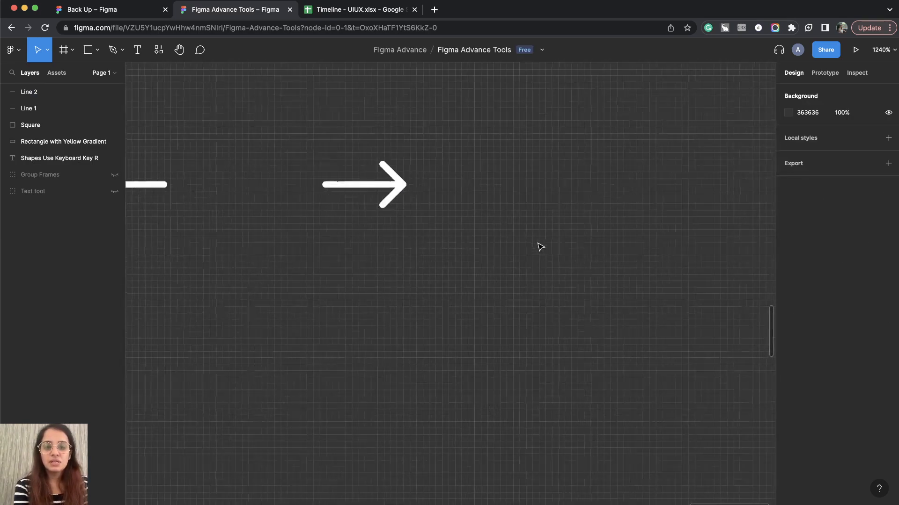
Move the right-pointing arrow directly below the left-pointing arrow, to about X 3189, Y 338.
scroll(541, 247, "right", 2)
left_click_drag(253, 135, 438, 248)
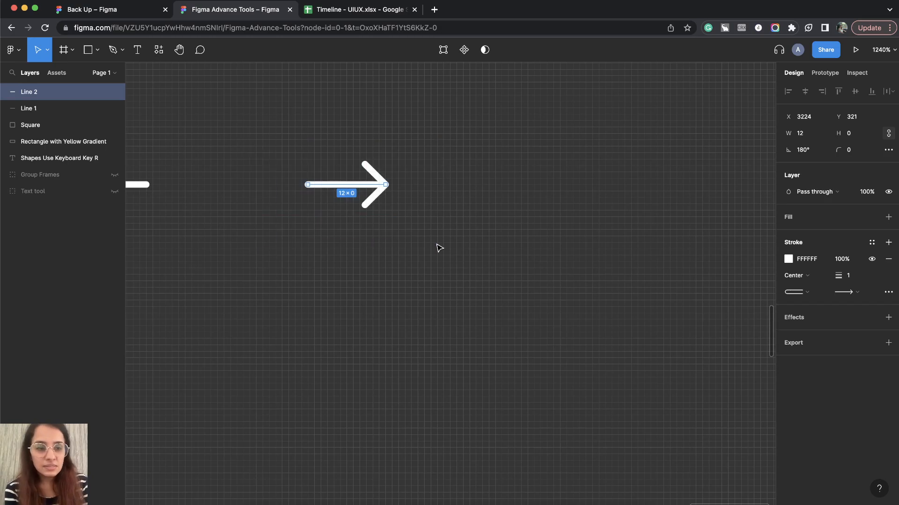
scroll(438, 247, "left", 5)
scroll(438, 248, "up", 2)
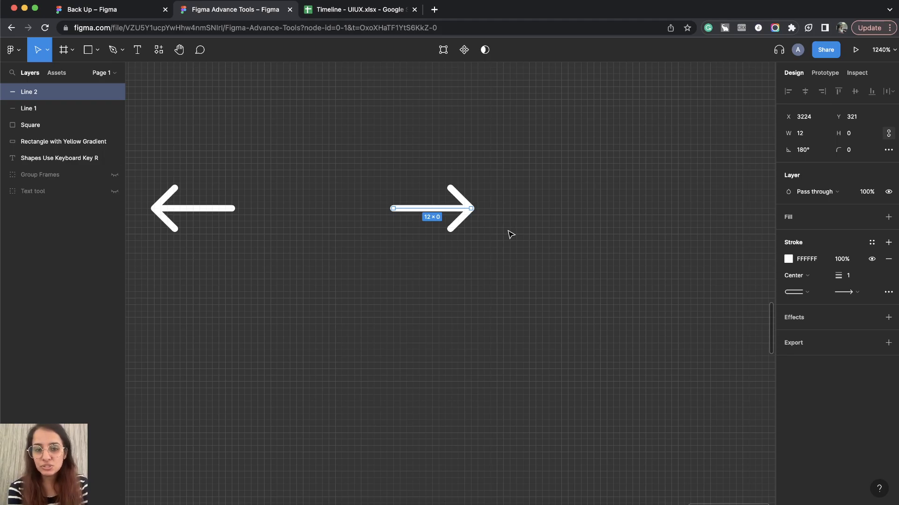
scroll(511, 234, "down", 5)
scroll(523, 199, "left", 1)
left_click_drag(501, 186, 401, 250)
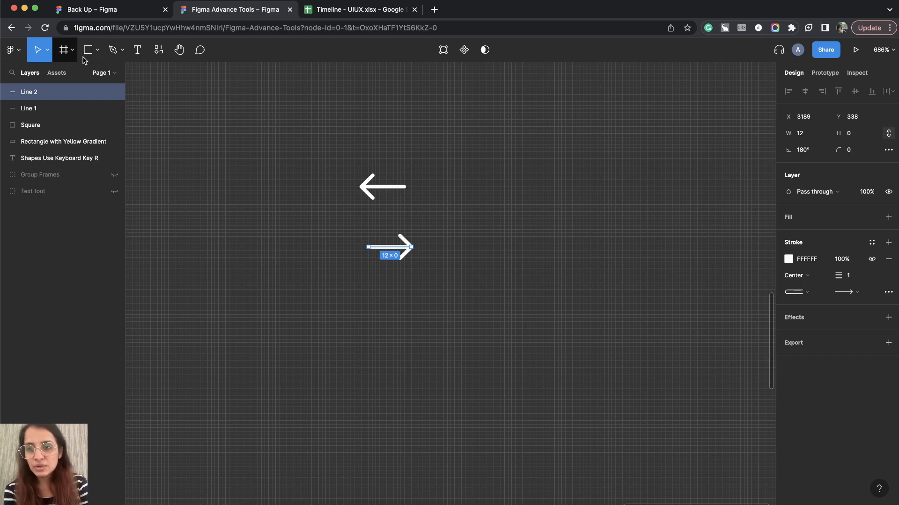
Draw a horizontal line about 51 px long to the right of the arrows and set its stroke colour to white FFFFFF.
left_click(97, 49)
left_click(92, 88)
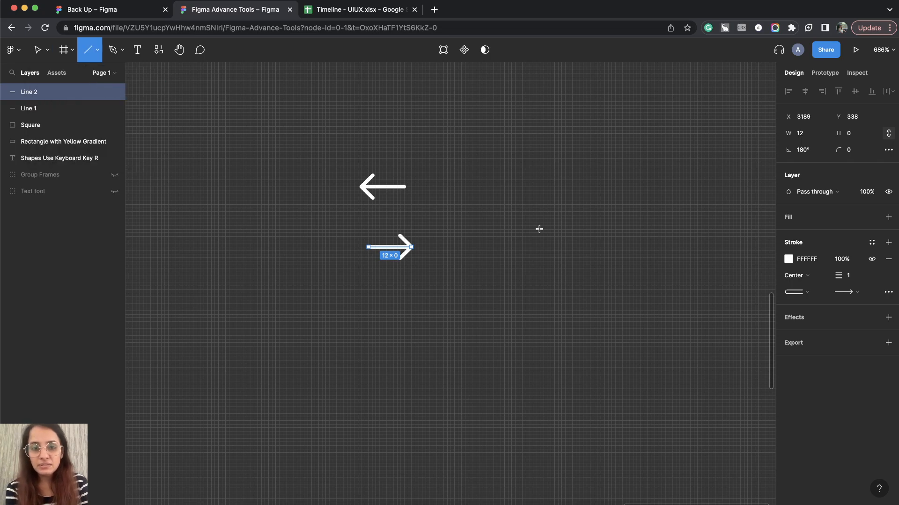
scroll(537, 229, "right", 4)
scroll(537, 229, "up", 5)
left_click_drag(419, 179, 697, 179)
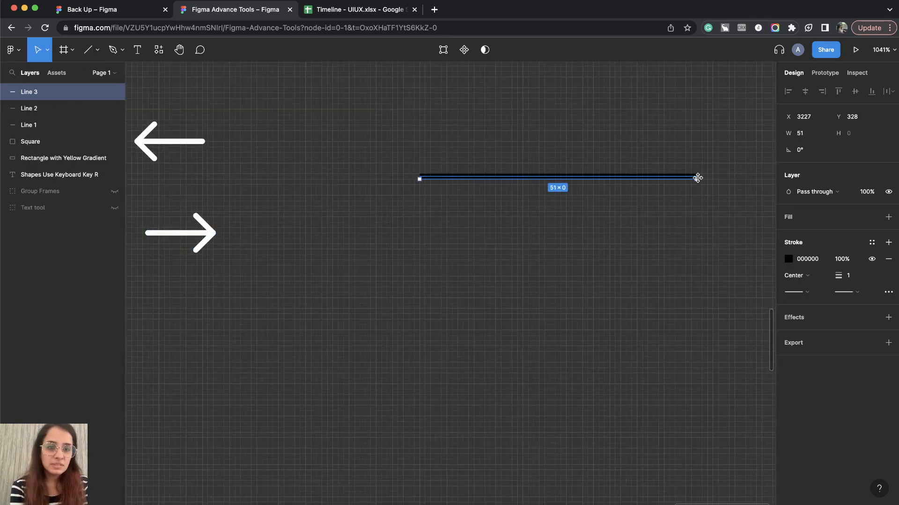
left_click(788, 259)
left_click_drag(677, 288, 634, 241)
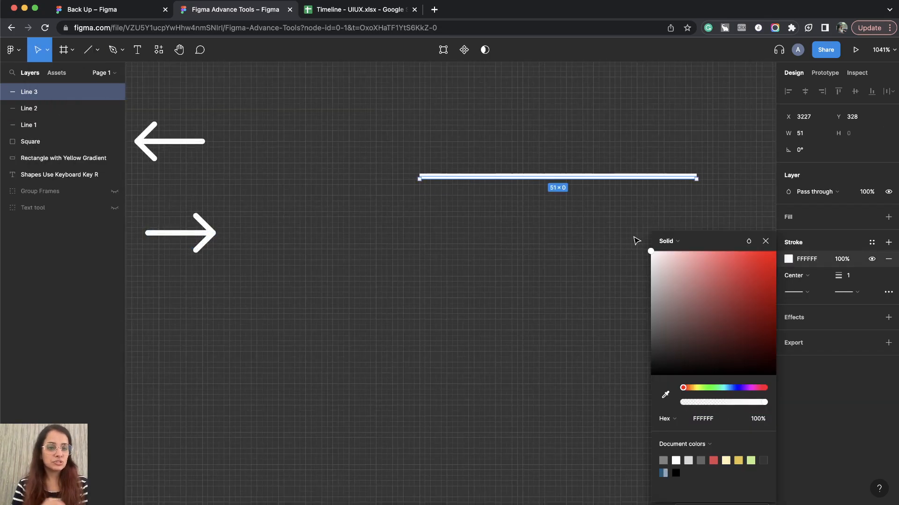
left_click(770, 243)
Set both the start and end points of the new line to Line arrow.
scroll(579, 205, "right", 3)
scroll(579, 206, "up", 4)
left_click(809, 292)
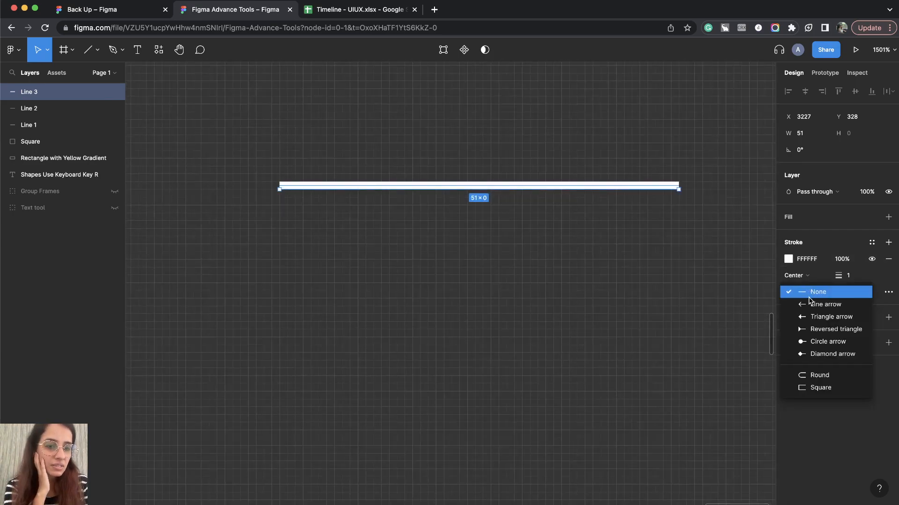
left_click(825, 304)
left_click(844, 292)
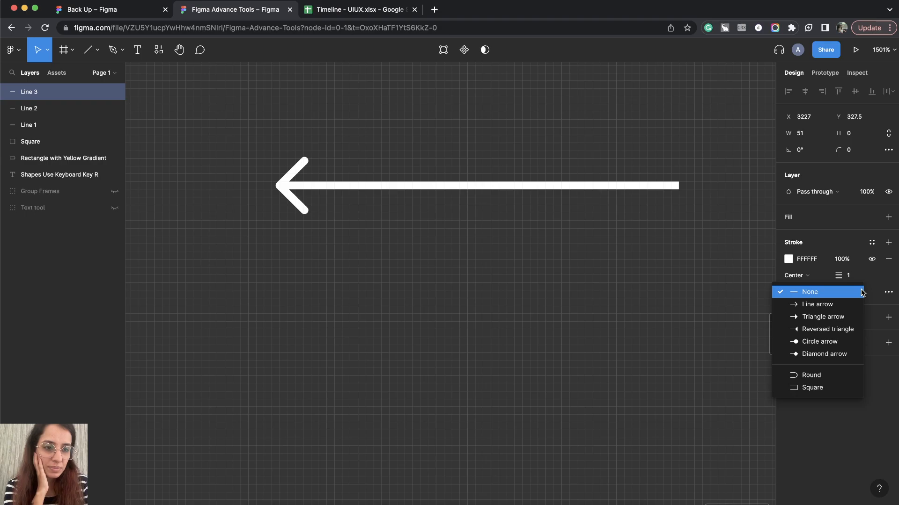
left_click(842, 310)
Stretch the double-headed arrow to about 64 px by extending its right end.
scroll(484, 315, "down", 5)
scroll(483, 315, "right", 2)
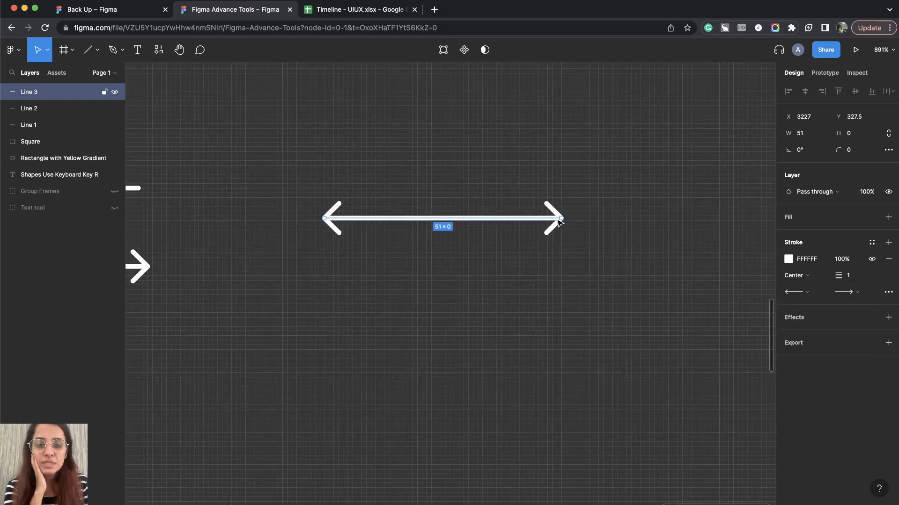
left_click_drag(561, 219, 622, 220)
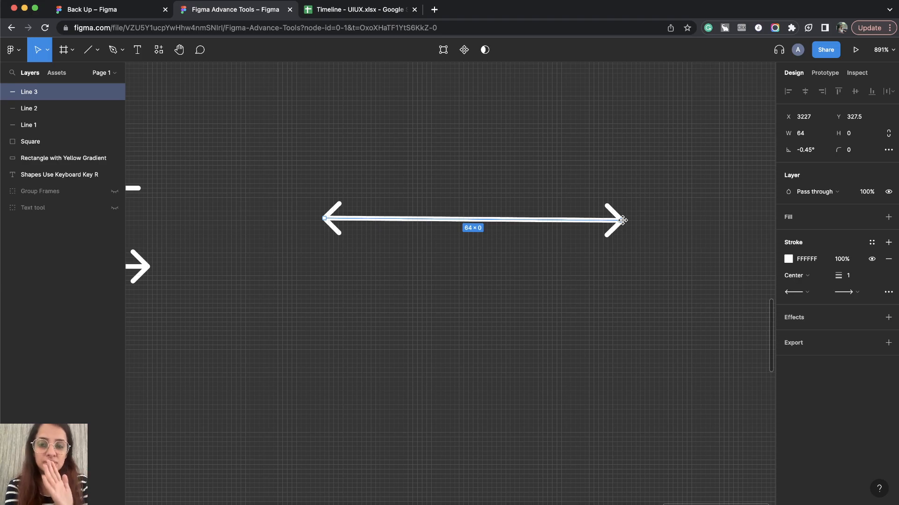
scroll(515, 269, "down", 4)
mouse_move(625, 287)
left_mouse_down()
mouse_move(394, 211)
mouse_move(615, 279)
left_mouse_up()
left_click(454, 335)
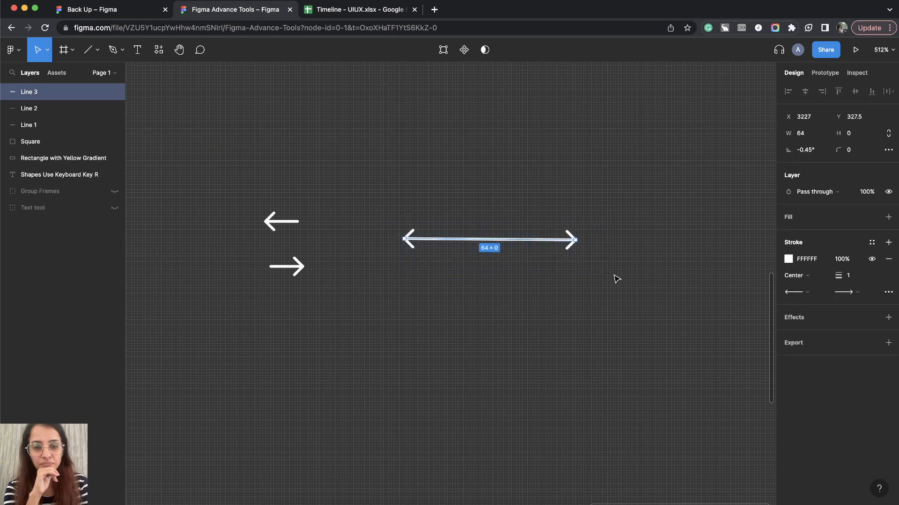
Delete the long double-headed arrow.
scroll(588, 284, "left", 3)
scroll(588, 284, "down", 2)
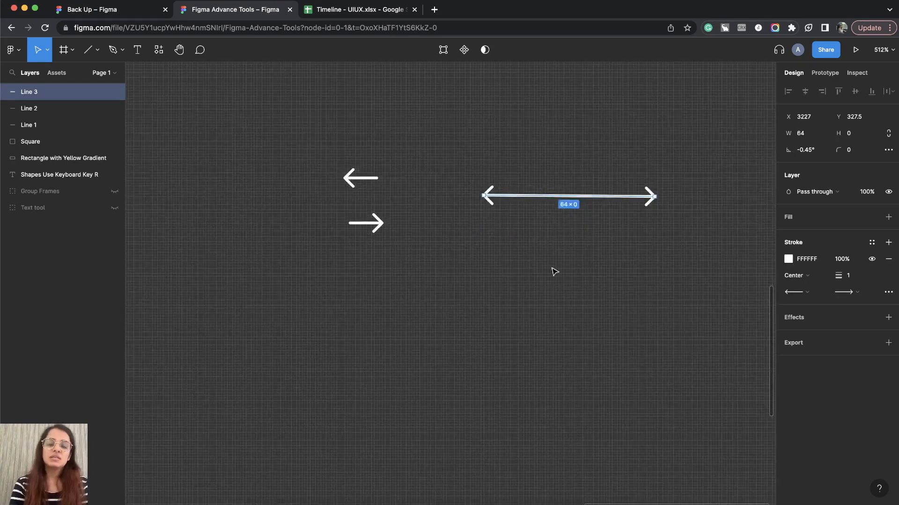
scroll(554, 269, "left", 3)
scroll(554, 272, "right", 3)
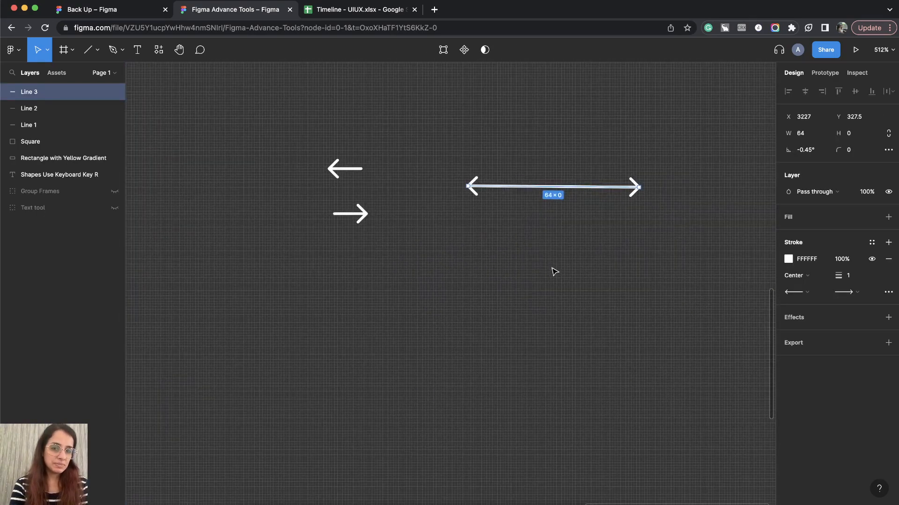
left_click(334, 144)
scroll(389, 156, "down", 5)
left_click(453, 166)
key("Delete")
Move the two small arrows together to just right of the yellow rectangle's upper corner, above the blue square, and deselect them.
left_click_drag(399, 178, 377, 154)
scroll(486, 244, "left", 4)
scroll(486, 244, "down", 3)
left_click_drag(507, 244, 555, 289)
scroll(558, 290, "up", 3)
scroll(558, 290, "up", 3)
scroll(557, 289, "left", 2)
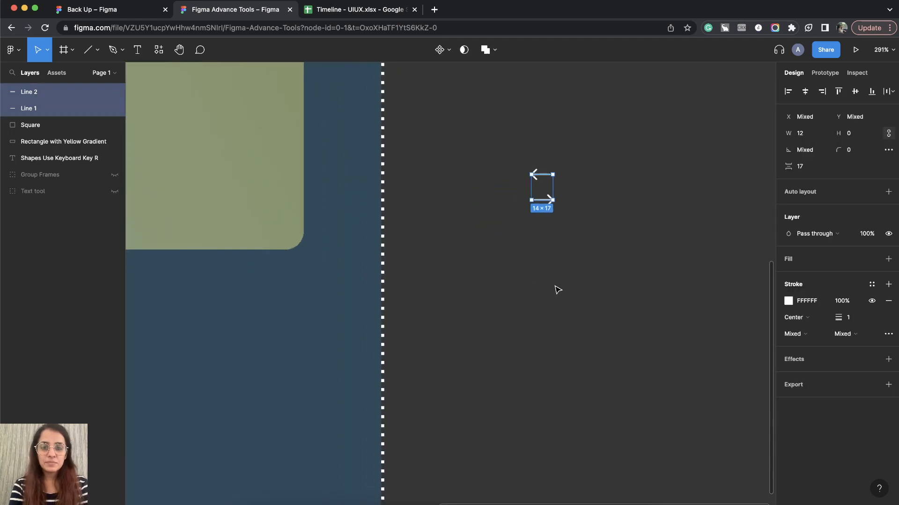
scroll(543, 197, "up", 2)
scroll(571, 278, "up", 1)
scroll(570, 278, "right", 1)
scroll(571, 279, "up", 3)
scroll(570, 279, "right", 2)
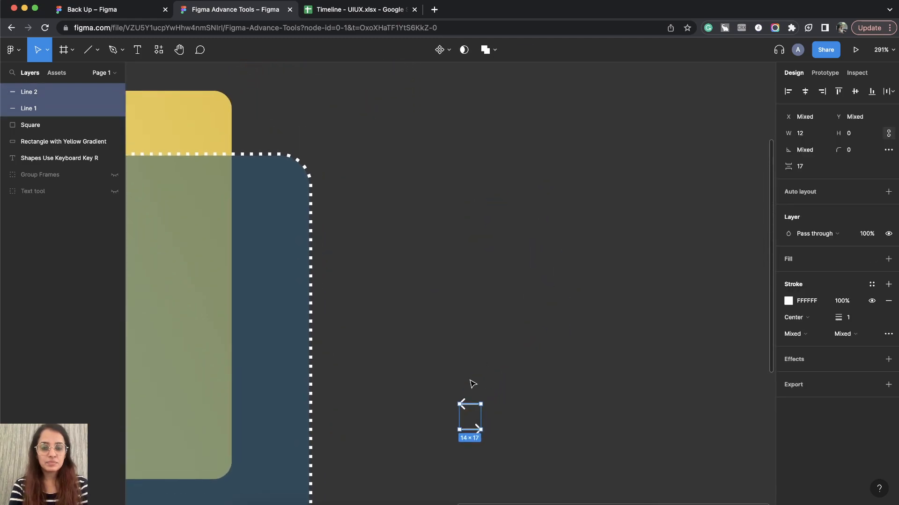
left_click_drag(471, 412, 274, 114)
scroll(421, 190, "down", 5)
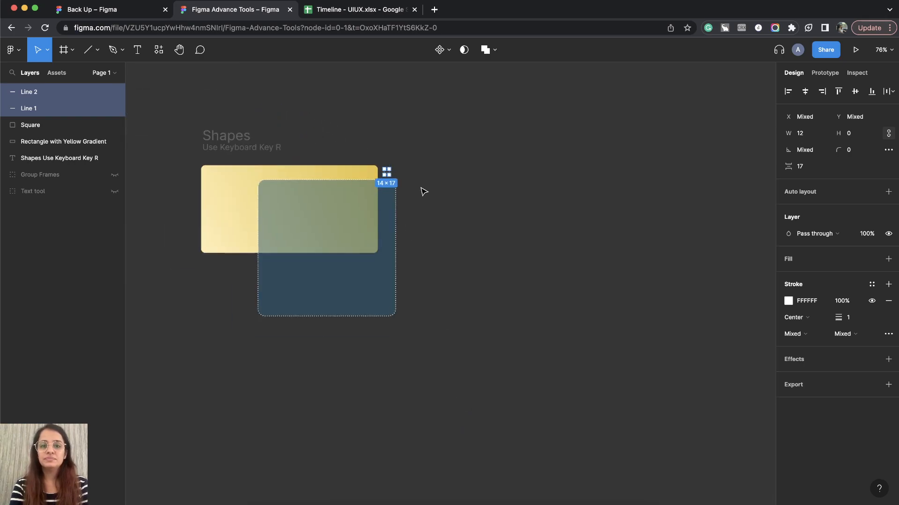
left_click(442, 211)
Draw a circle about 251 px across to the right of the blue square, and delete it.
scroll(444, 211, "down", 2)
scroll(318, 202, "up", 5)
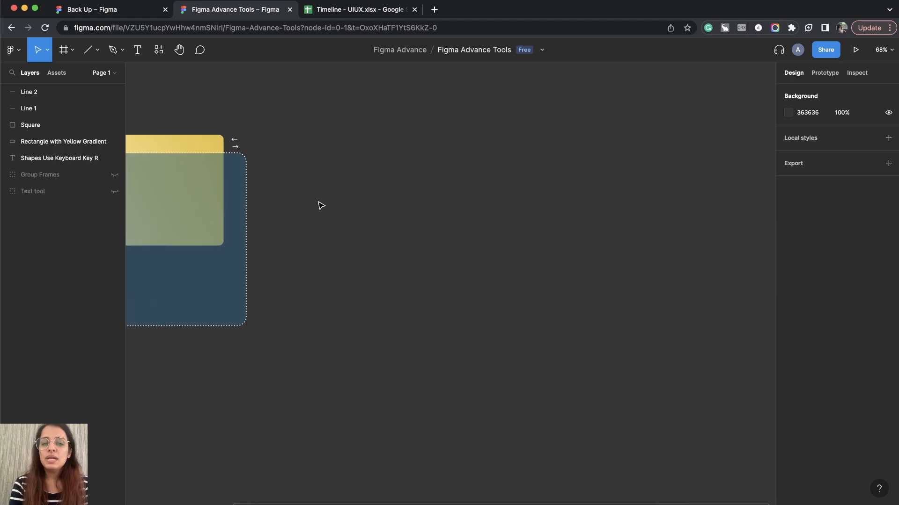
left_click(97, 51)
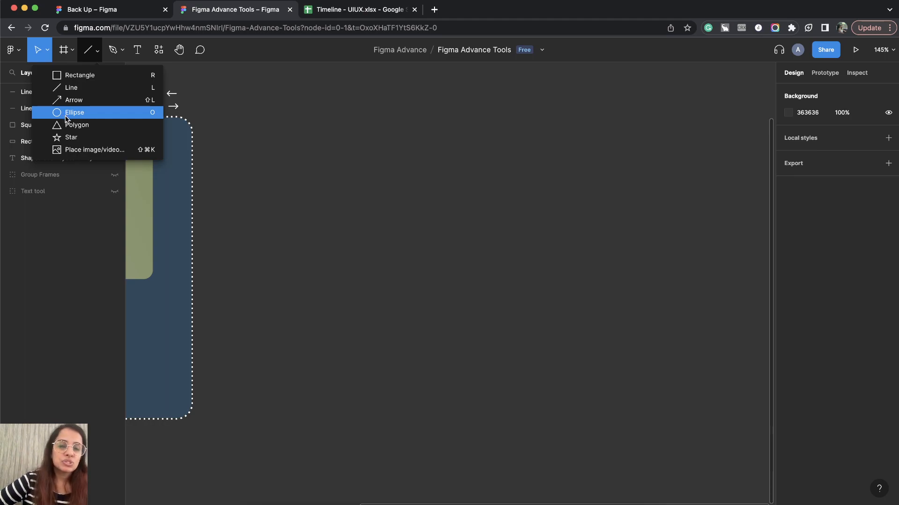
left_click(380, 205)
key("o")
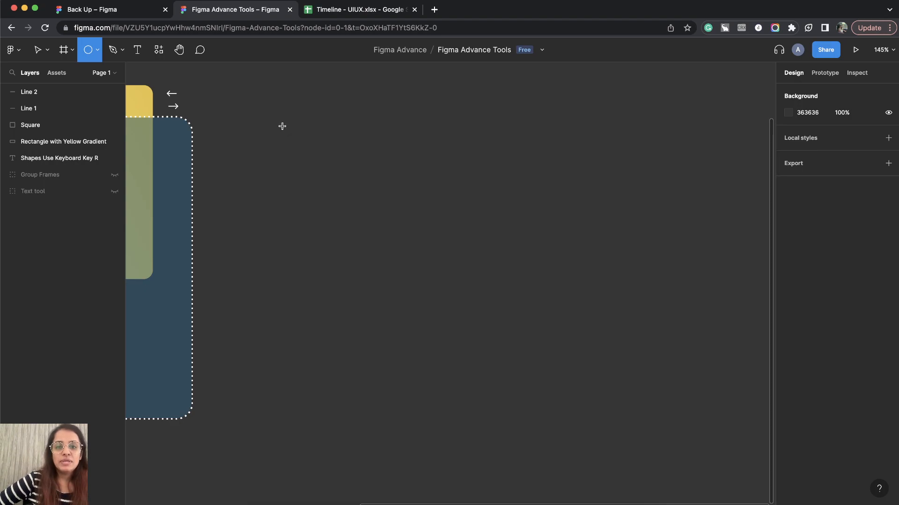
mouse_move(267, 119)
left_mouse_down()
mouse_move(475, 281)
mouse_move(295, 415)
mouse_move(487, 345)
mouse_move(622, 259)
mouse_move(425, 416)
mouse_move(611, 267)
mouse_move(533, 235)
mouse_move(575, 262)
mouse_move(410, 261)
left_mouse_up()
mouse_move(473, 241)
left_mouse_down()
mouse_move(357, 170)
mouse_move(527, 287)
mouse_move(370, 161)
mouse_move(458, 240)
left_mouse_up()
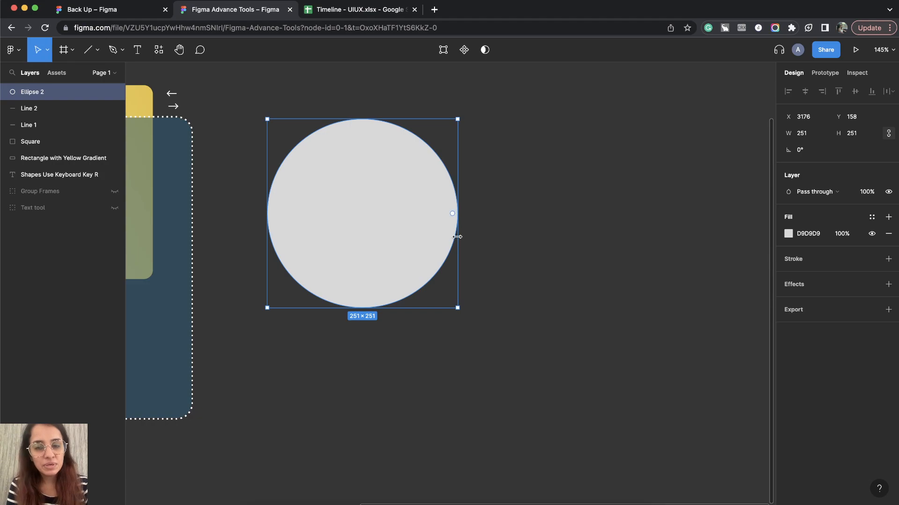
key("Delete")
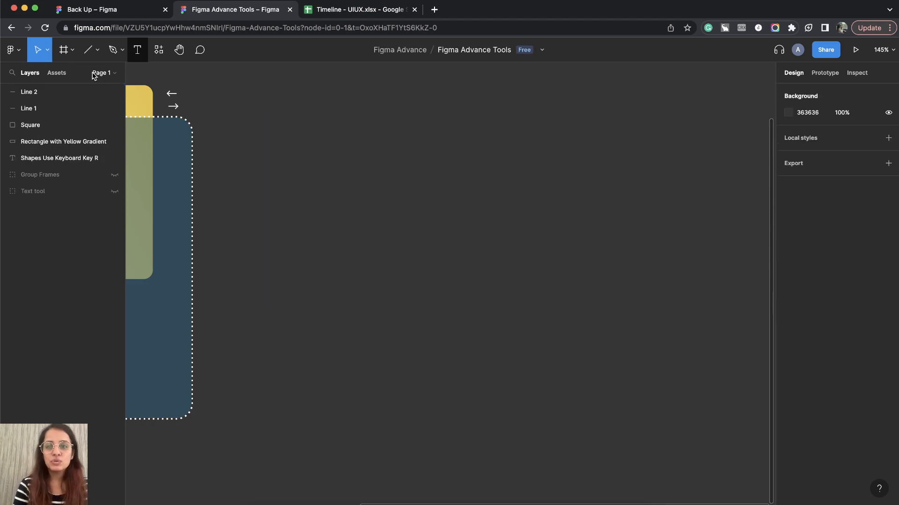
Draw an ellipse about 80 × 108 px in the empty area to the right of the blue square.
left_click(65, 50)
left_click(89, 50)
left_click(97, 50)
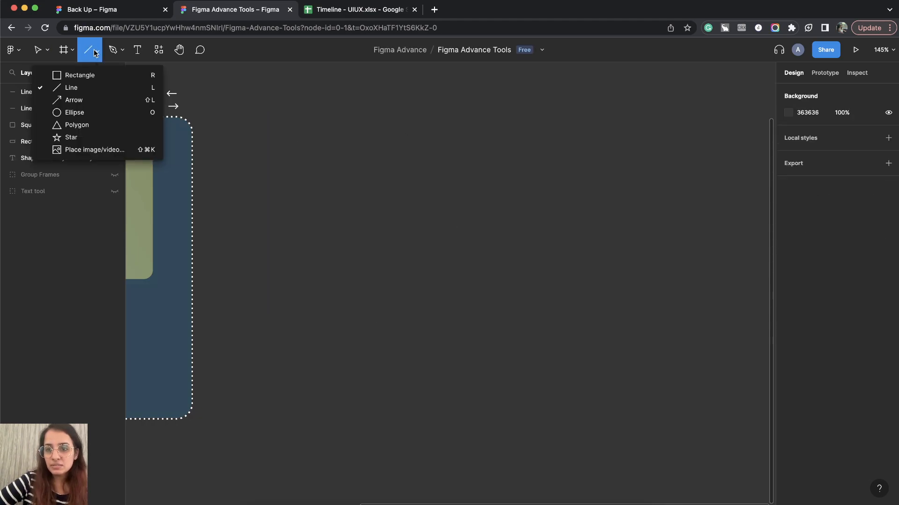
left_click(95, 111)
mouse_move(333, 120)
left_mouse_down()
mouse_move(471, 240)
mouse_move(413, 231)
mouse_move(373, 240)
mouse_move(394, 202)
left_mouse_up()
Set the ellipse's width and height to 100 each, and reselect the shape.
left_click(810, 137)
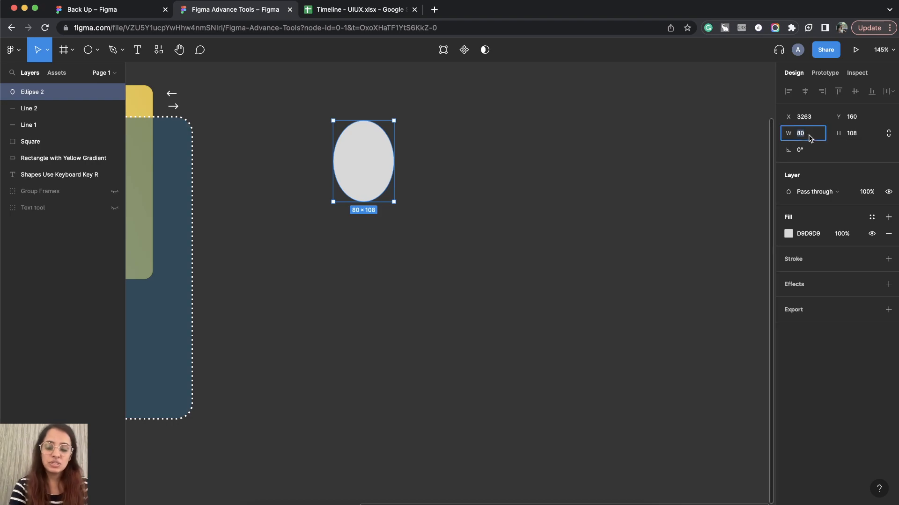
type("100")
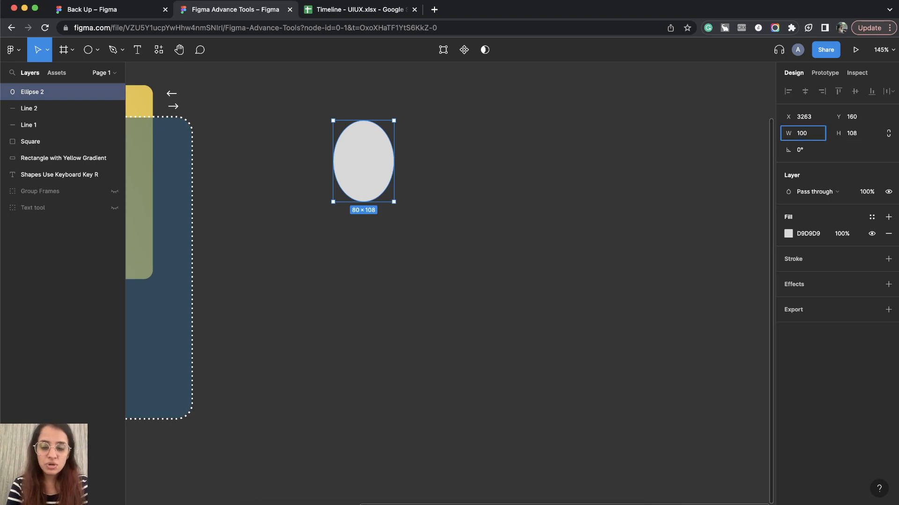
key("Tab")
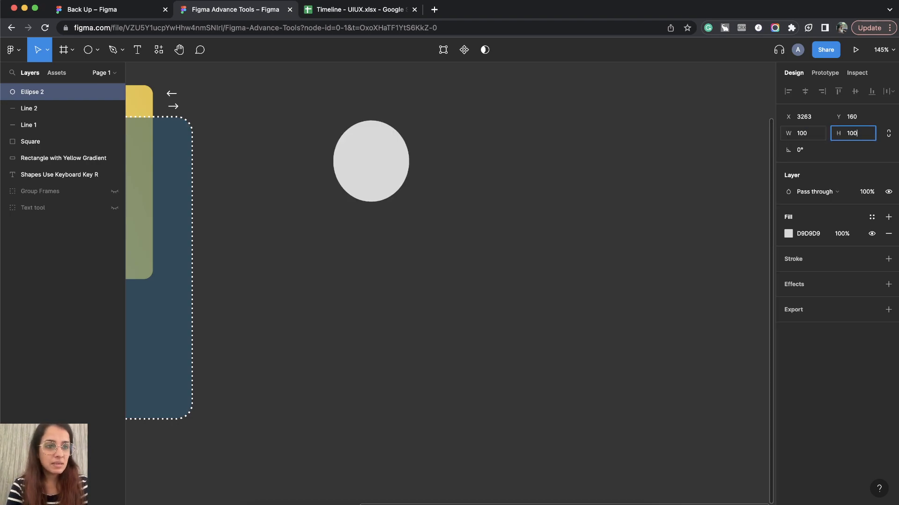
type("100")
key("Return")
left_click(424, 254)
left_click(363, 158)
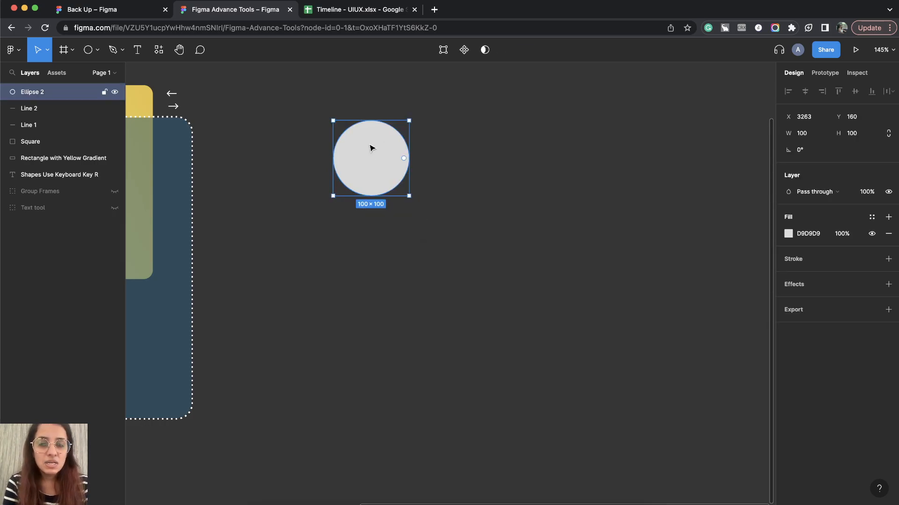
Lighten the circle's solid fill to DBDBDB, leave vector editing, and reselect the circle.
scroll(370, 147, "up", 10)
scroll(370, 148, "down", 5)
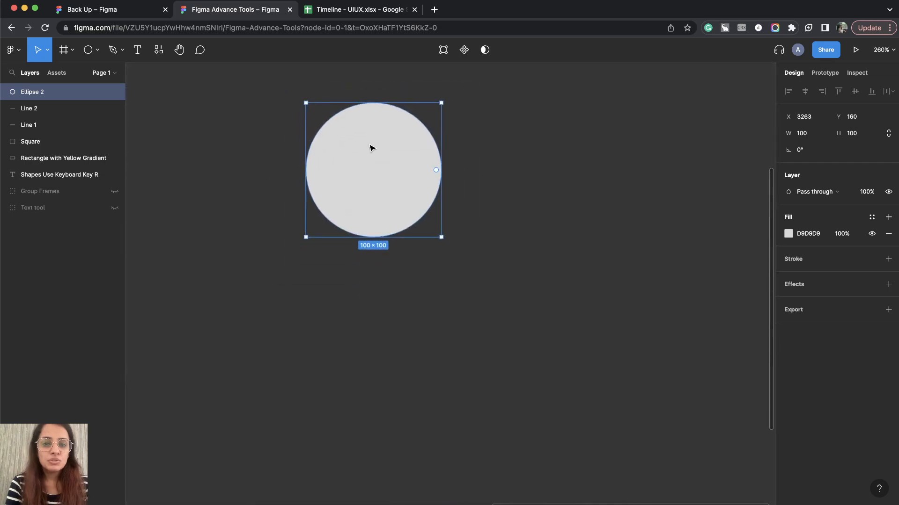
scroll(370, 148, "right", 2)
scroll(370, 148, "down", 3)
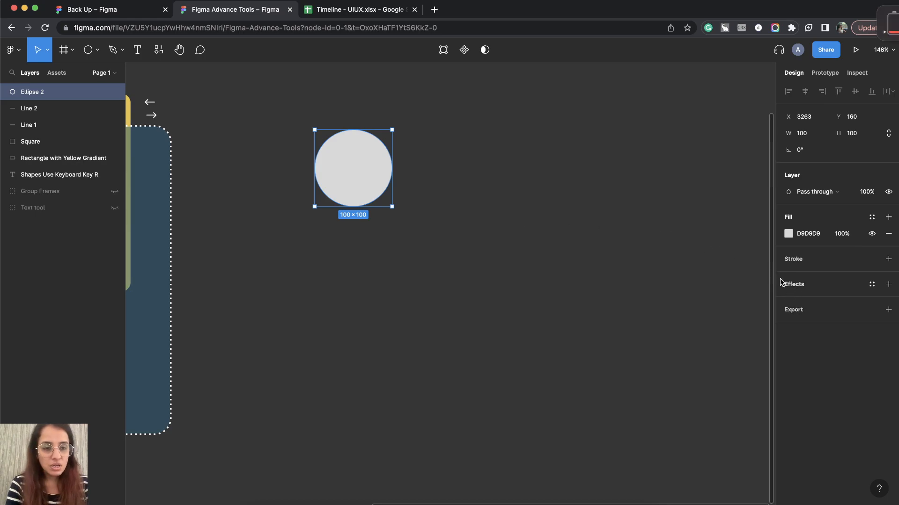
left_click(788, 233)
left_click(658, 305)
left_click_drag(658, 305, 647, 264)
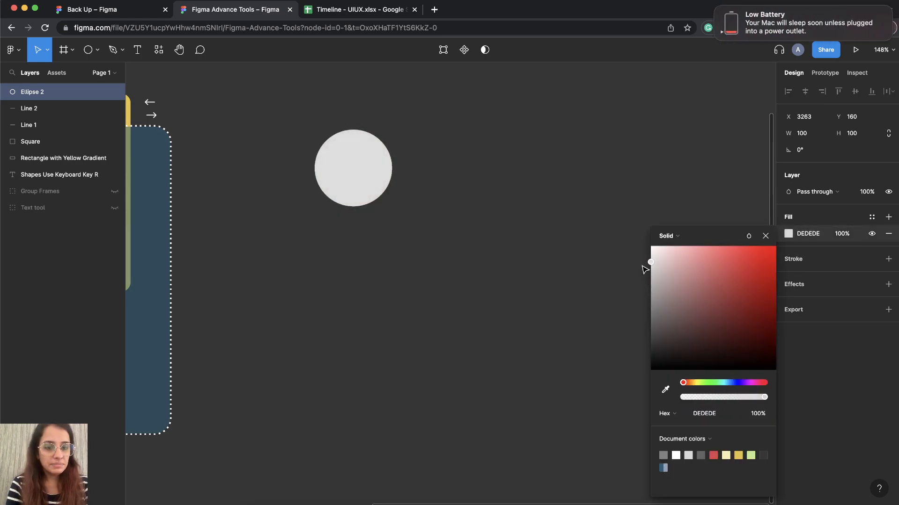
key("Return")
left_click(715, 8)
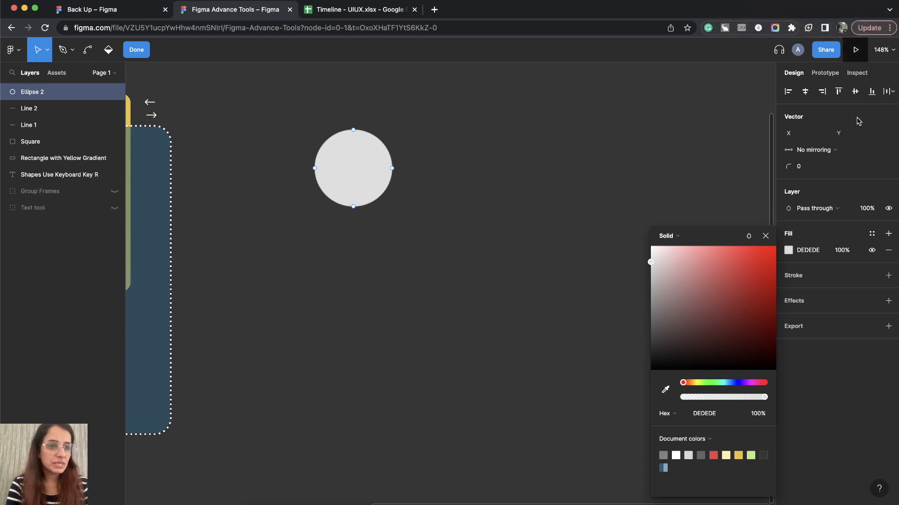
left_click_drag(658, 294, 641, 267)
left_click(765, 235)
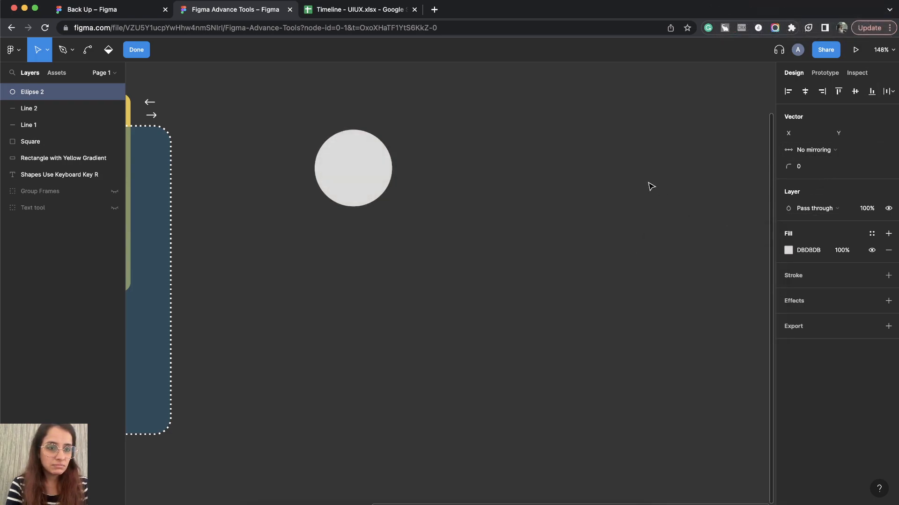
key("Escape")
left_click(419, 263)
left_click(351, 149)
Open the selected circle for vector point editing.
scroll(351, 150, "down", 4)
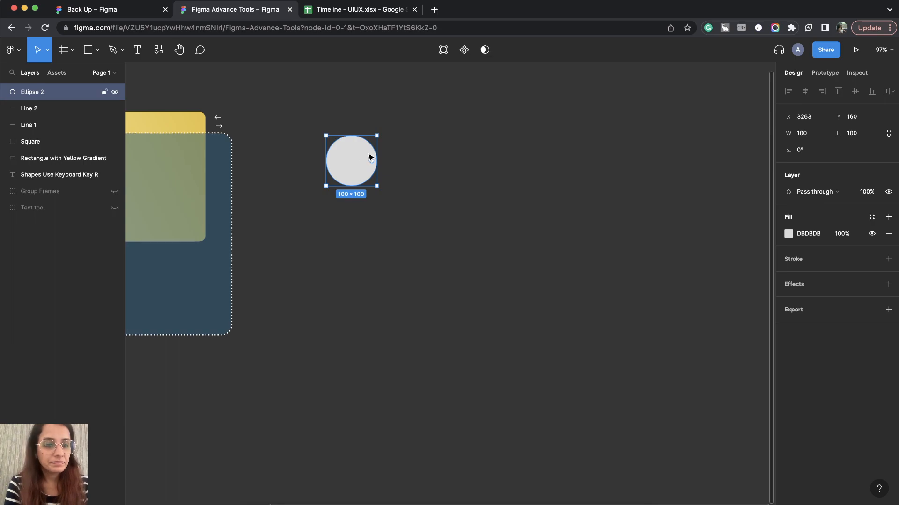
scroll(370, 156, "left", 1)
scroll(369, 155, "up", 1)
scroll(387, 190, "up", 5)
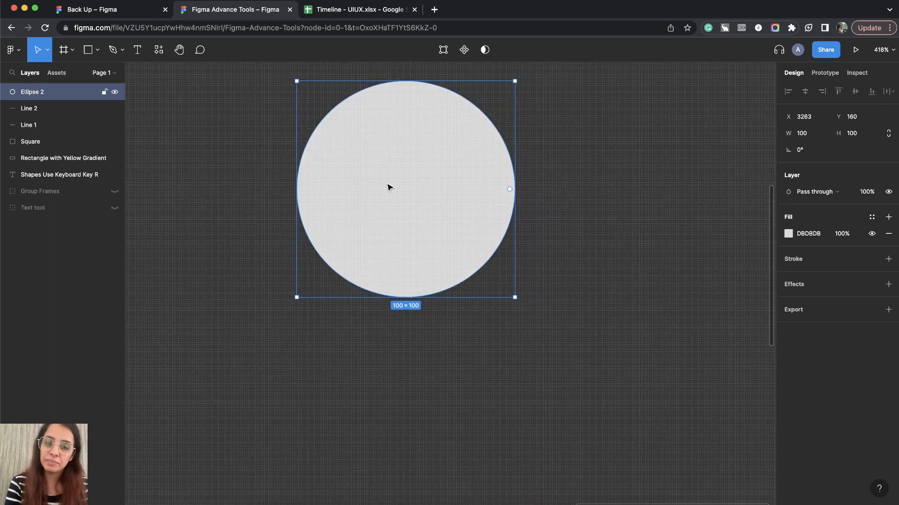
scroll(387, 187, "up", 1)
scroll(387, 187, "left", 1)
left_click(437, 107)
left_click(438, 179)
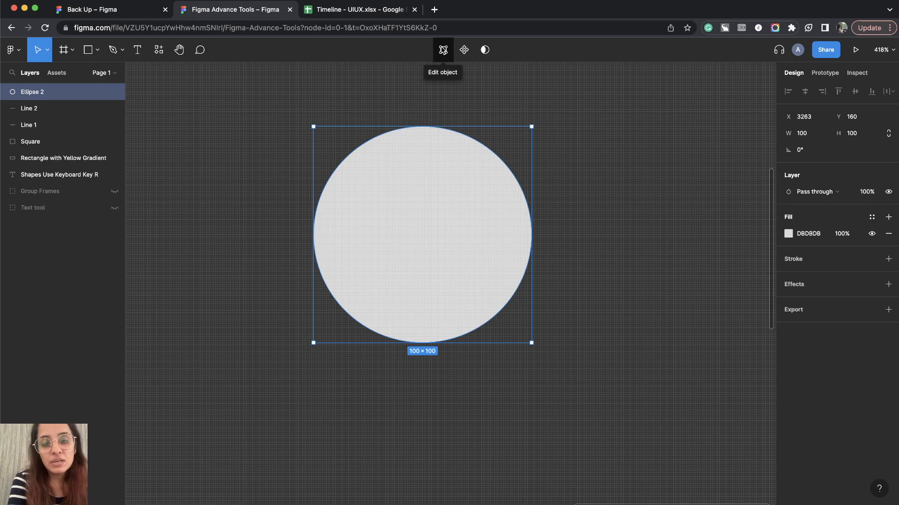
left_click(443, 52)
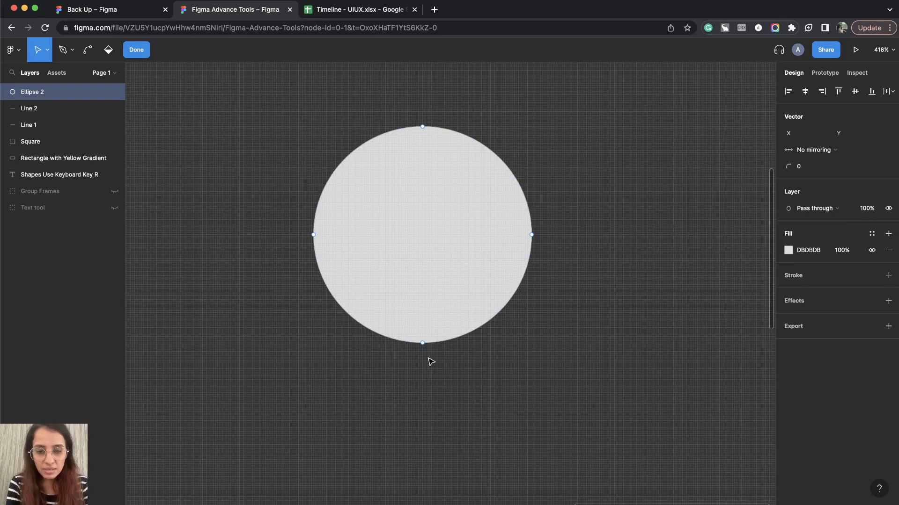
Try to move the circle's bottom anchor point down and to the left, and undo the move.
scroll(431, 361, "down", 5)
left_click(410, 315)
left_click_drag(410, 315, 373, 362)
key("super+z")
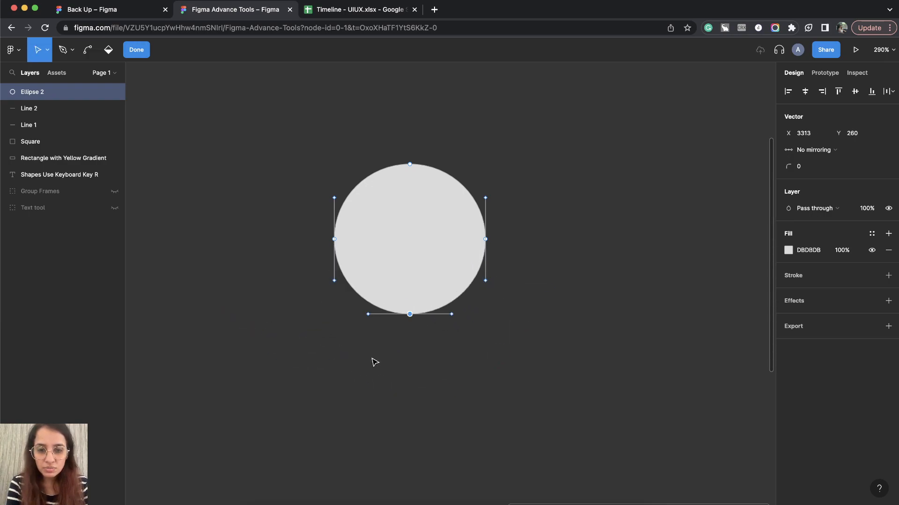
Pull both curve handles of the bottom anchor straight above it inside the circle to form a narrow spike, and finish vector editing.
left_click_drag(452, 314, 412, 266)
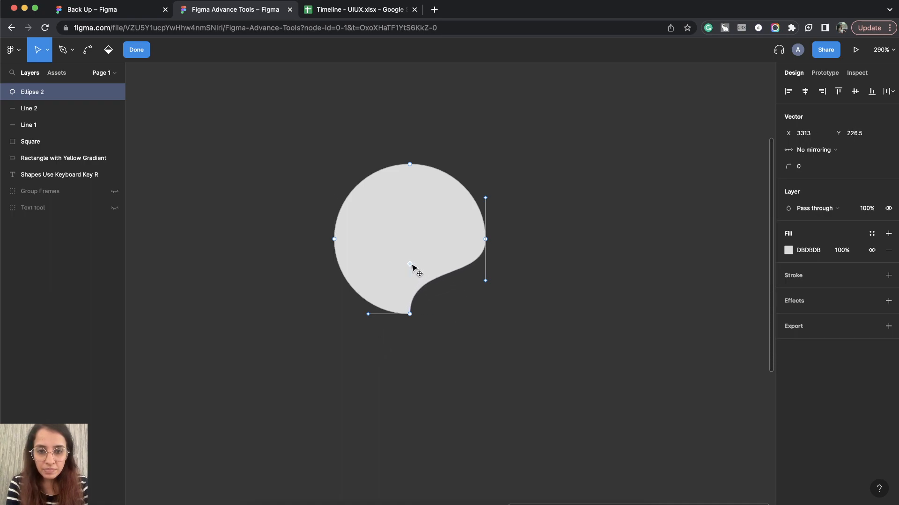
left_click_drag(368, 314, 409, 275)
double_click(512, 374)
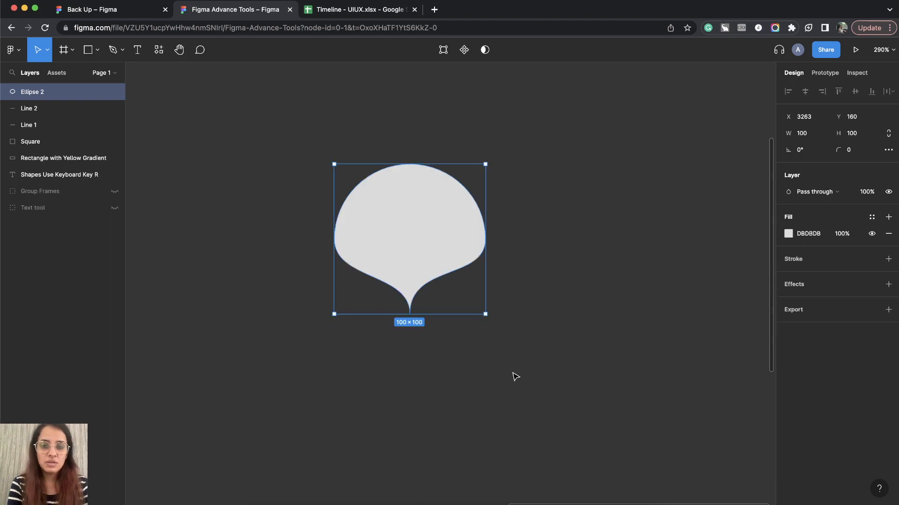
left_click(514, 376)
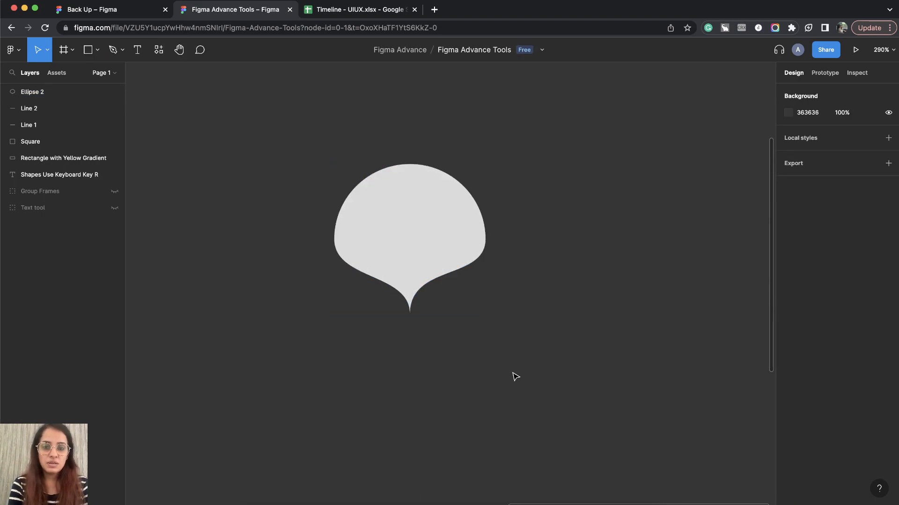
left_click(438, 195)
Undo the handle edits to restore the full circle in vector editing.
key("super+z")
key("super+z")
key("super+z")
key("super+z")
key("super+z")
key("super+z")
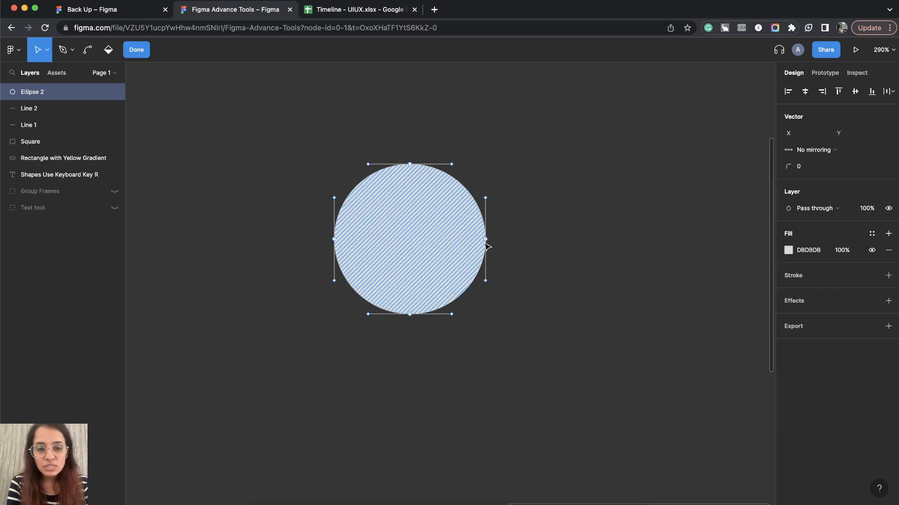
Try to reposition the circle's bottom anchor point after inspecting the top and bottom anchors, and undo the change.
scroll(410, 318, "up", 5)
left_click(410, 315)
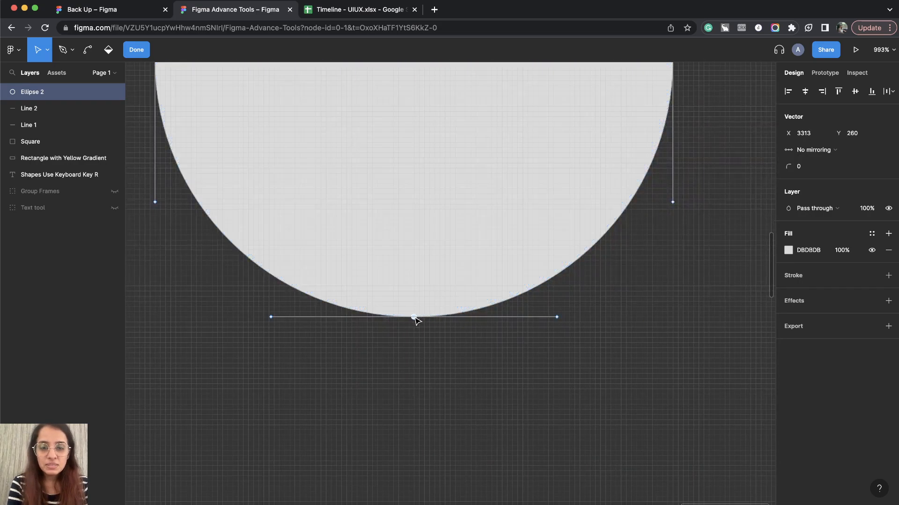
scroll(410, 318, "down", 4)
left_click(414, 109)
left_click(414, 317, "shift")
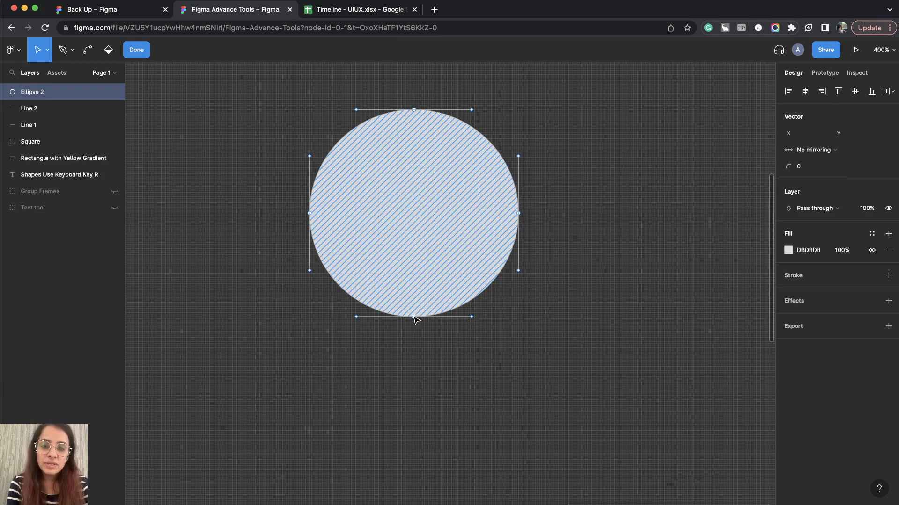
left_click(415, 317)
left_click_drag(415, 317, 546, 307)
left_click_drag(535, 337, 380, 330)
key("super+z")
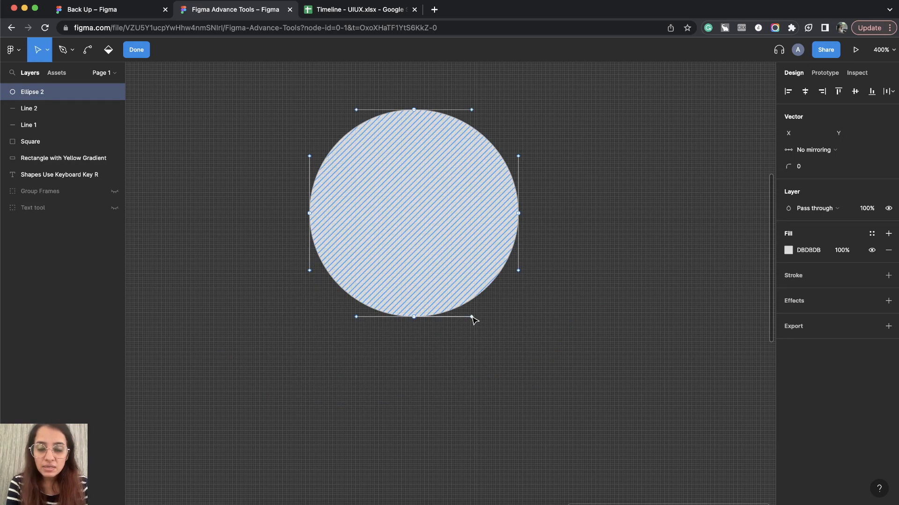
Bend the circle's lower curves into a point by raising the bottom anchor's handles, the right one to about X 3345, Y 228.
left_click_drag(472, 318, 480, 251)
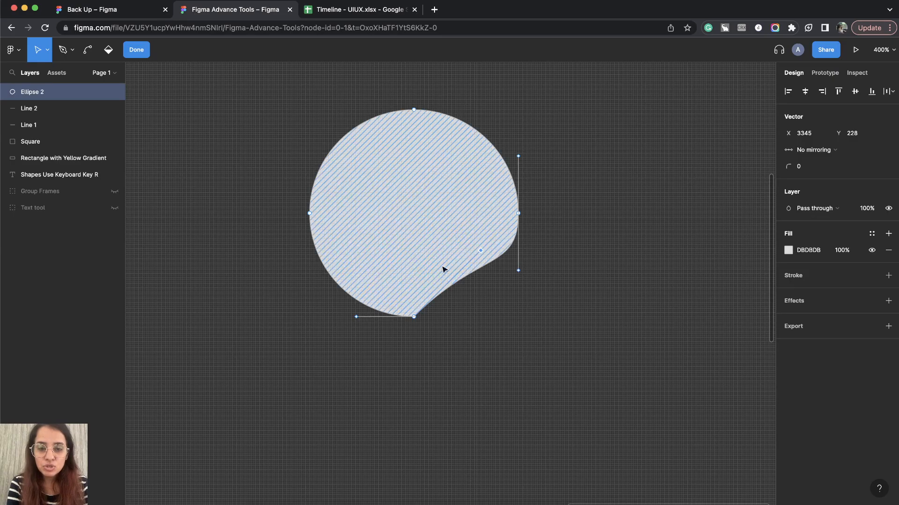
left_click_drag(357, 316, 367, 234)
left_click(459, 395)
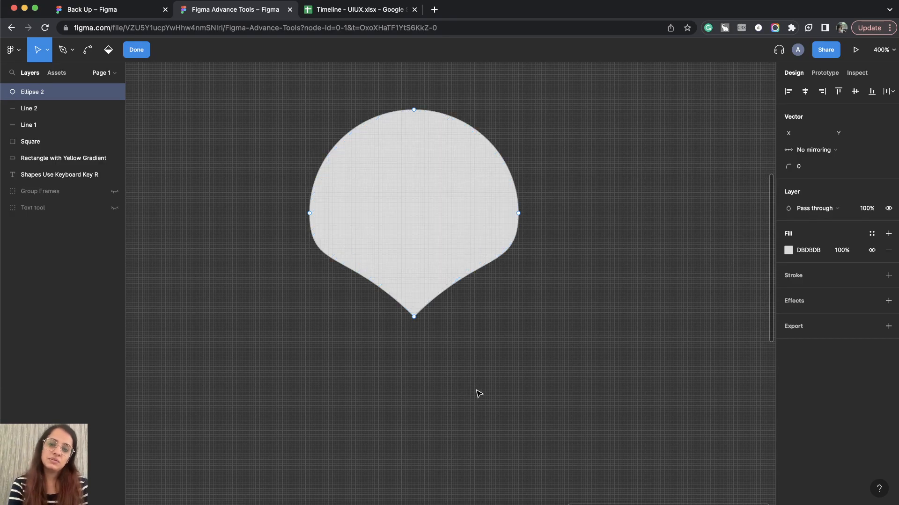
Leave vector editing and reselect the pointed shape as a whole object.
scroll(564, 314, "down", 5)
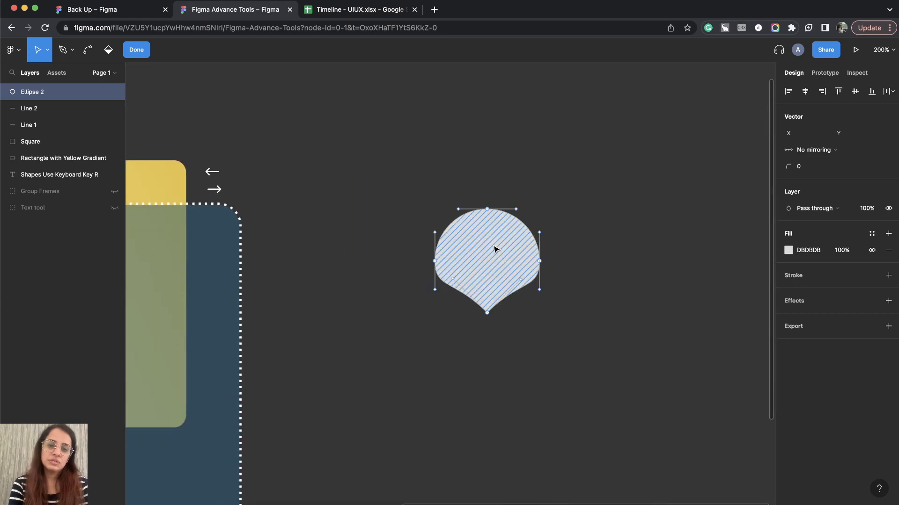
key("Escape")
left_click(581, 265)
left_click(527, 279)
left_click(544, 311)
left_click(525, 289)
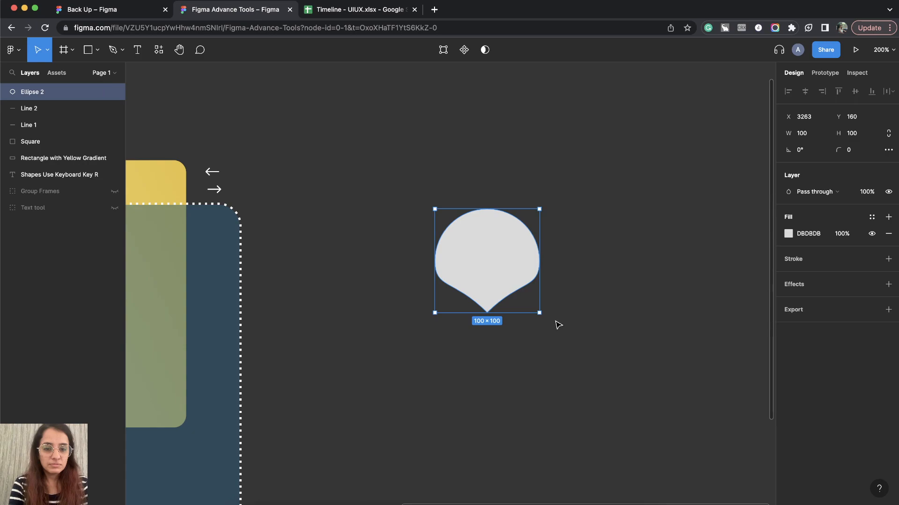
Rotate the pointed shape to -180° and narrow it symmetrically to a width of 54, keeping it selected.
left_click_drag(545, 317, 423, 199)
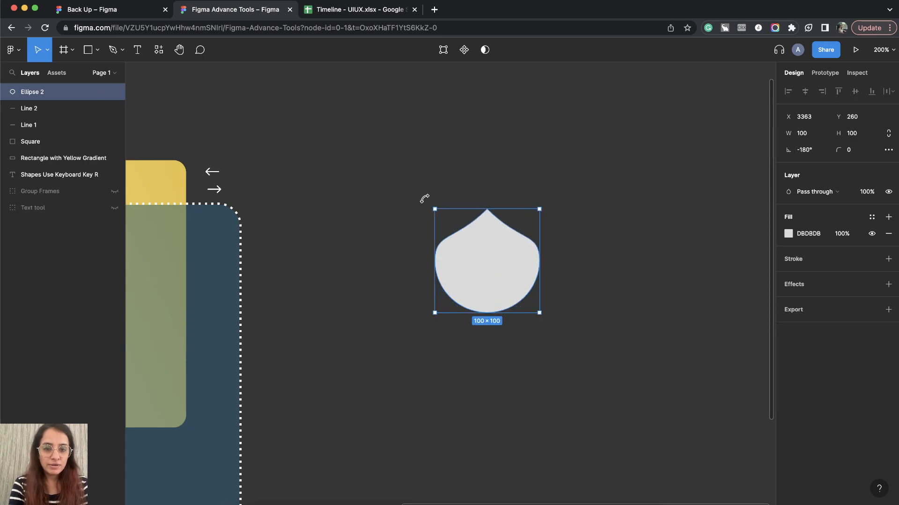
left_click_drag(541, 266, 516, 266)
left_click(543, 275)
left_click(485, 261)
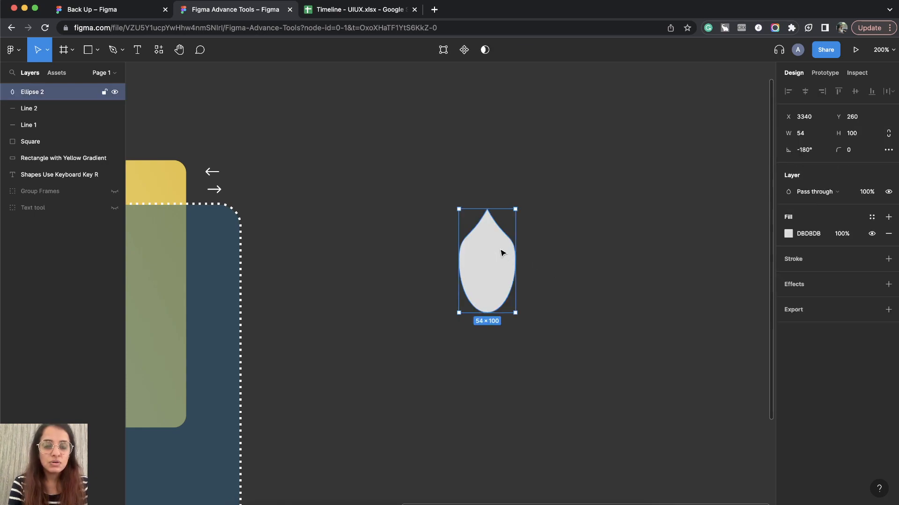
left_click(539, 258)
left_click(500, 286)
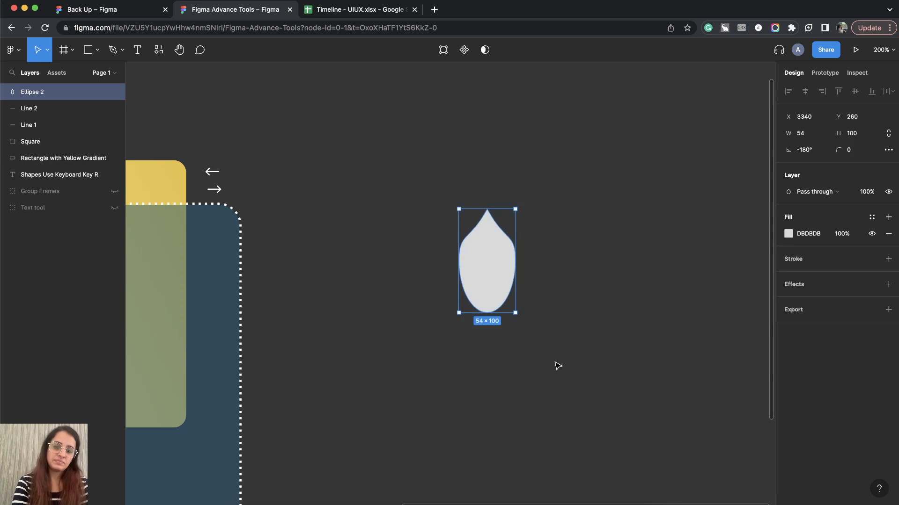
Deselect the petal shape and select it again with a selection marquee around it.
scroll(556, 367, "down", 1)
scroll(556, 366, "down", 3)
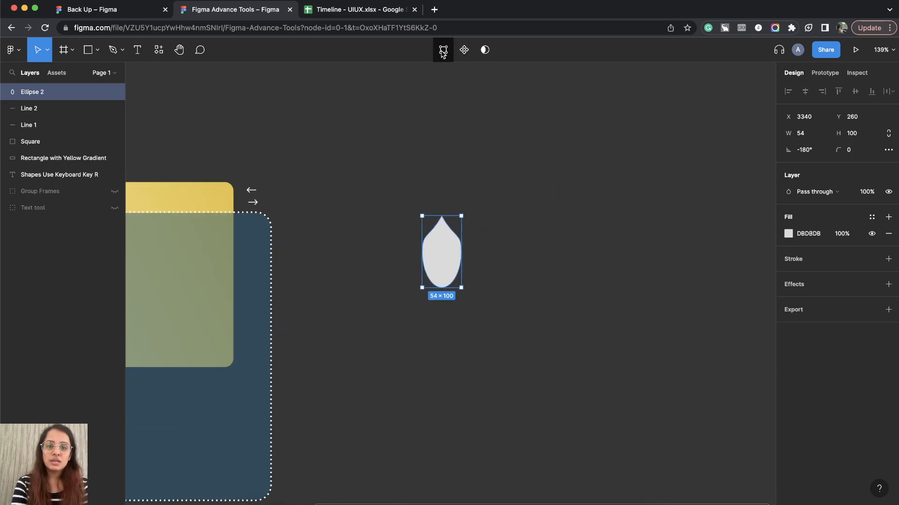
left_click(423, 176)
left_click_drag(386, 179, 510, 350)
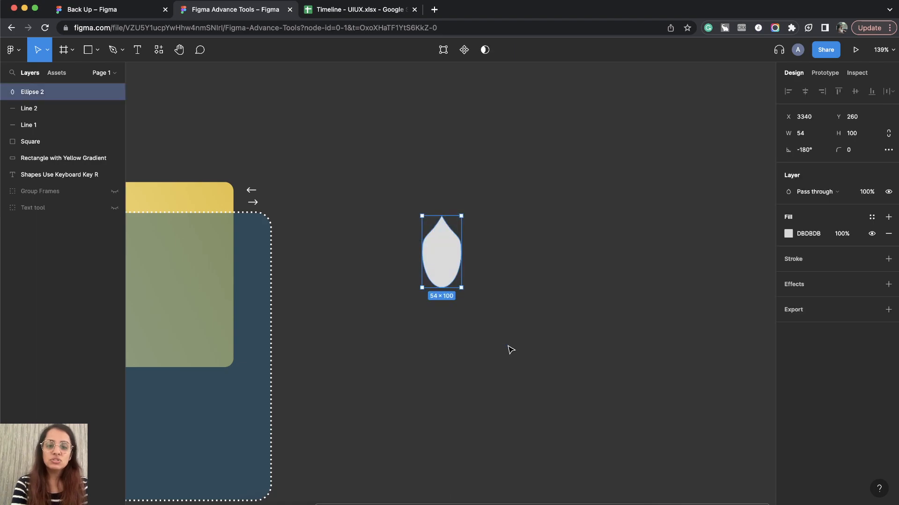